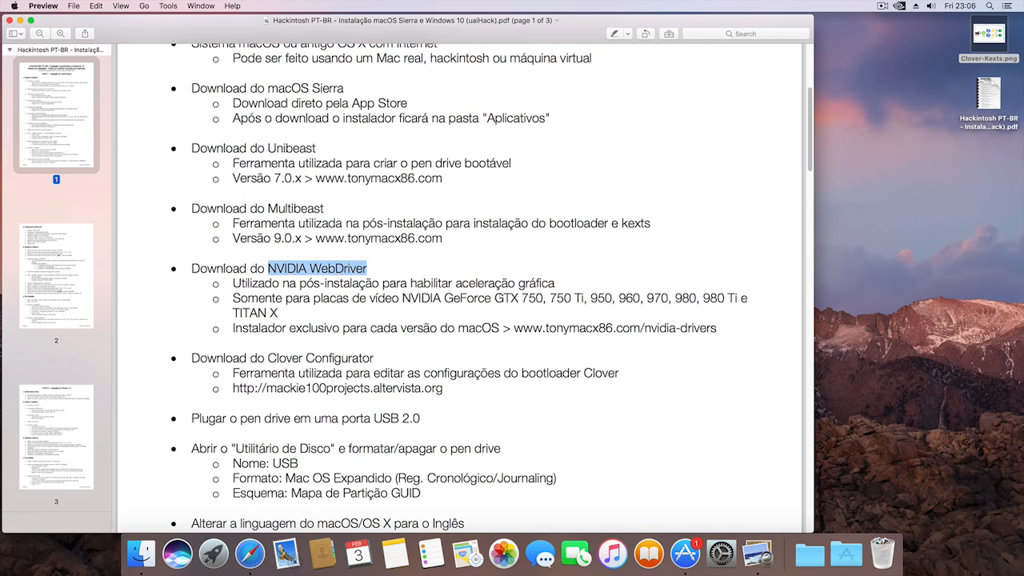
Highlight the supported GTX and TITAN X models in the guide's NVIDIA WebDriver section, then clear the selection.
drag(495, 298, 326, 312)
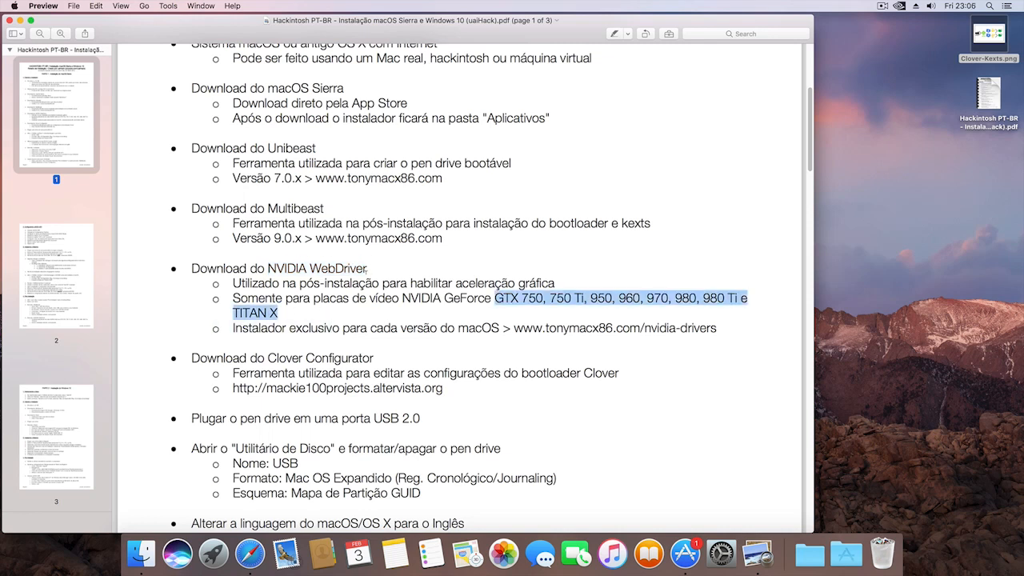
click(647, 326)
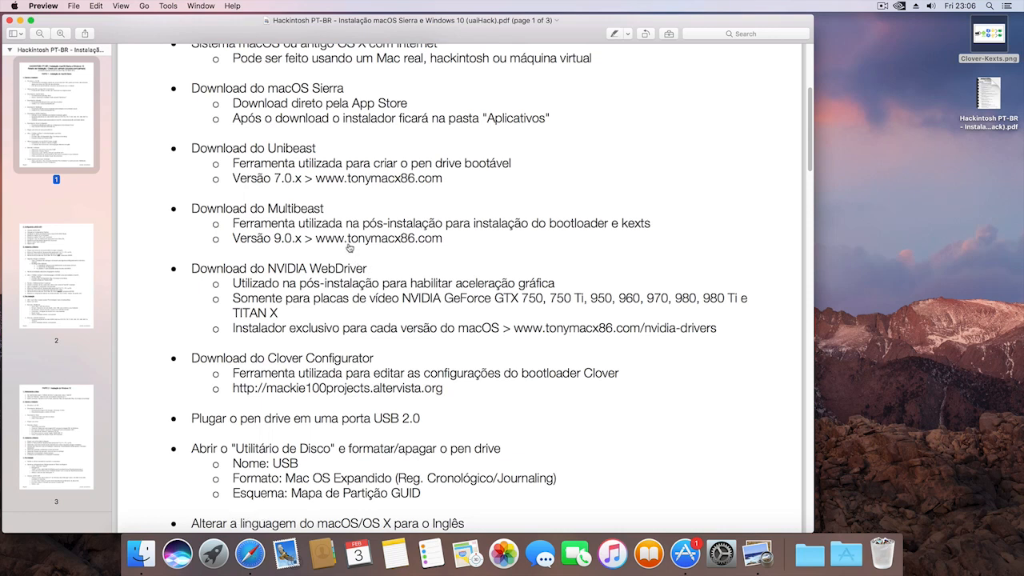
Switch to Safari and look through the tonymacx86 Downloads Index for MultiBeast - Sierra 9.0.1 and UniBeast 7.0.1.
click(249, 554)
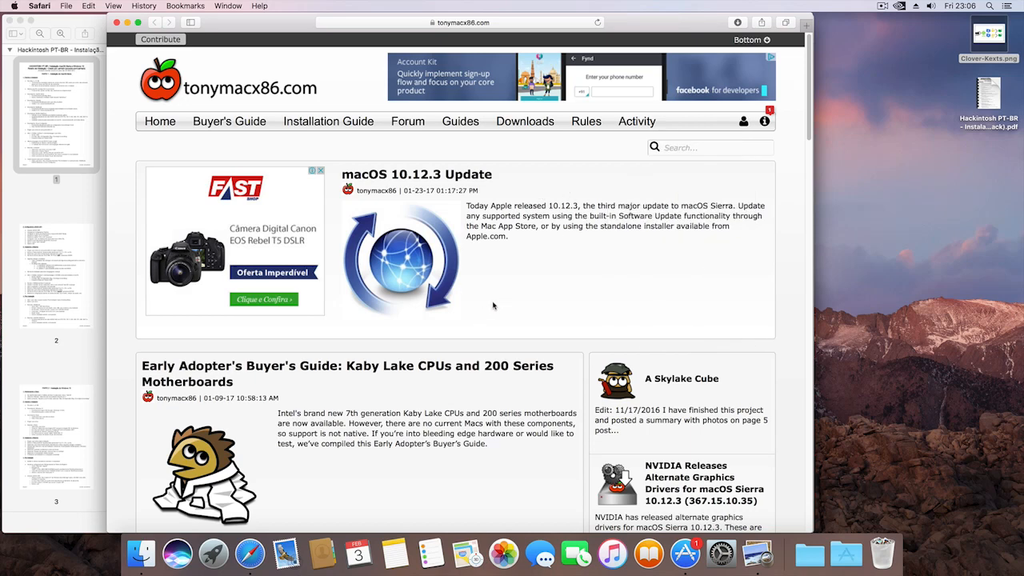
mouse_move(524, 128)
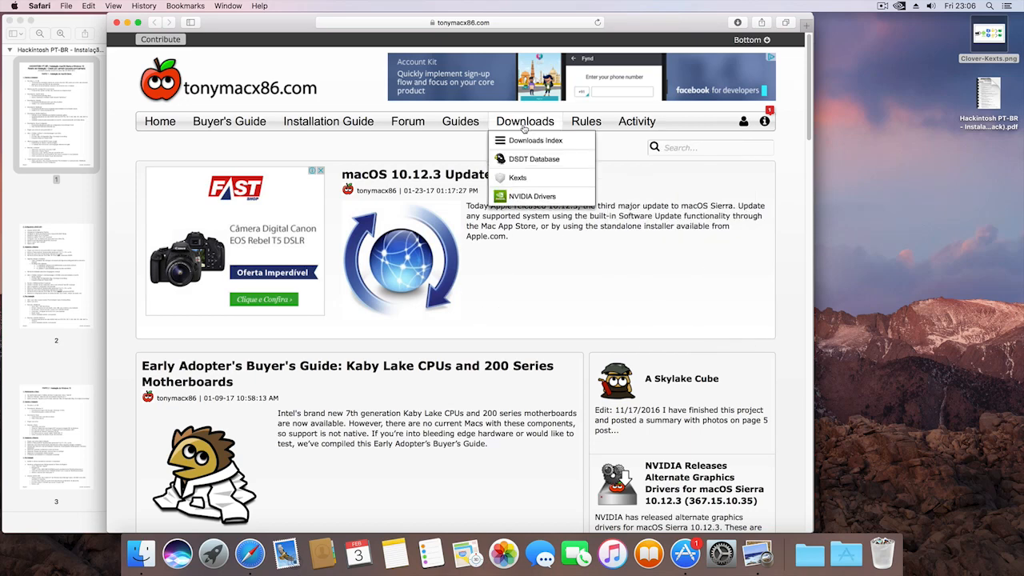
click(538, 145)
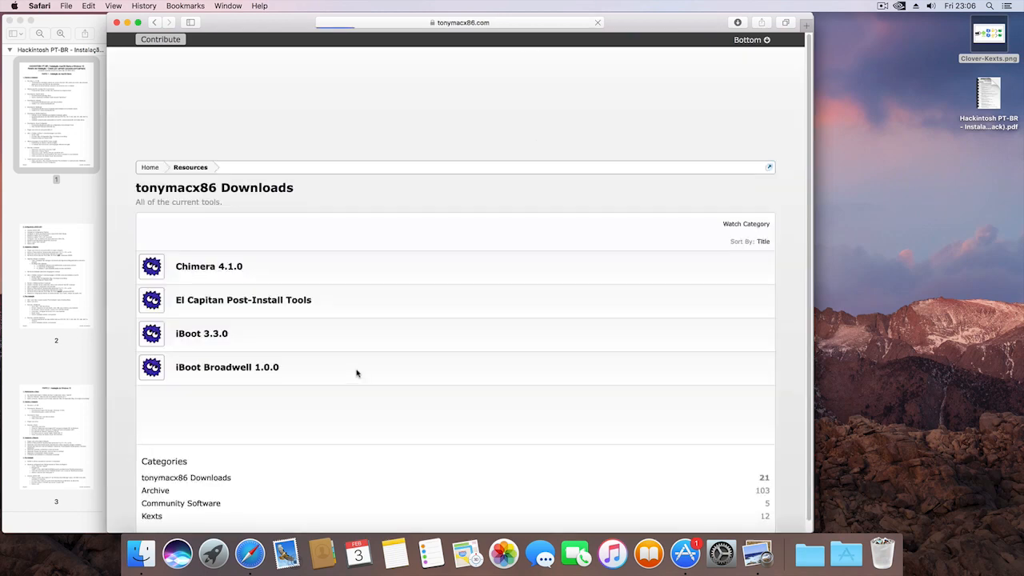
scroll(408, 245, down, 5)
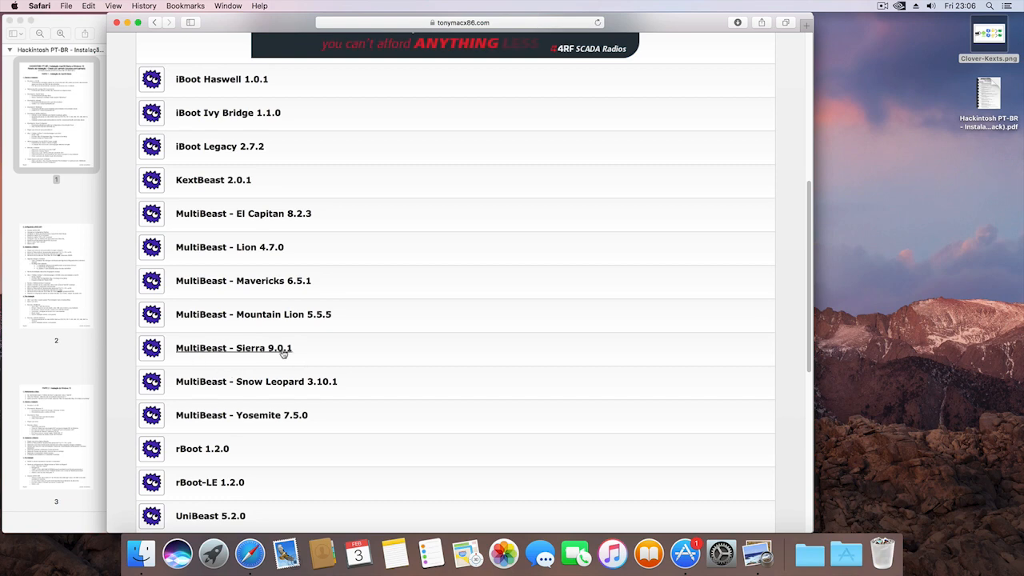
scroll(434, 301, down, 3)
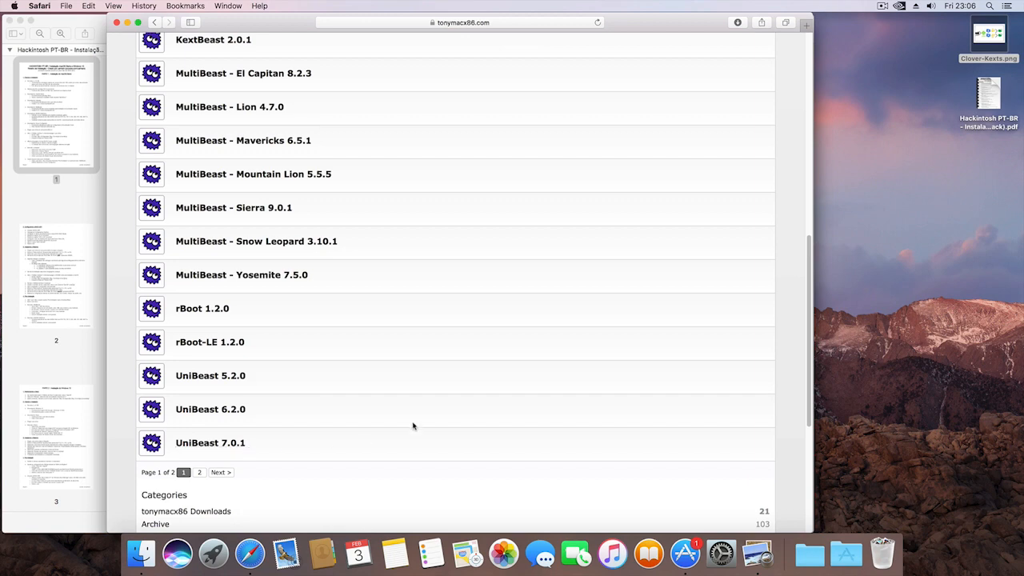
scroll(582, 368, up, 8)
scroll(559, 394, up, 4)
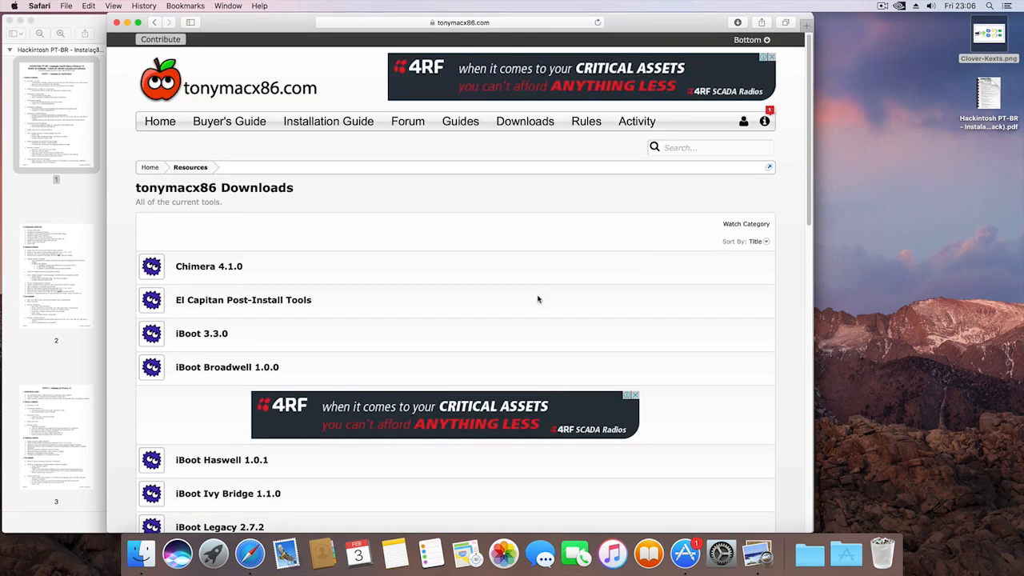
View the NVIDIA Drivers download page on tonymacx86.com, then put the browser window away.
mouse_move(524, 124)
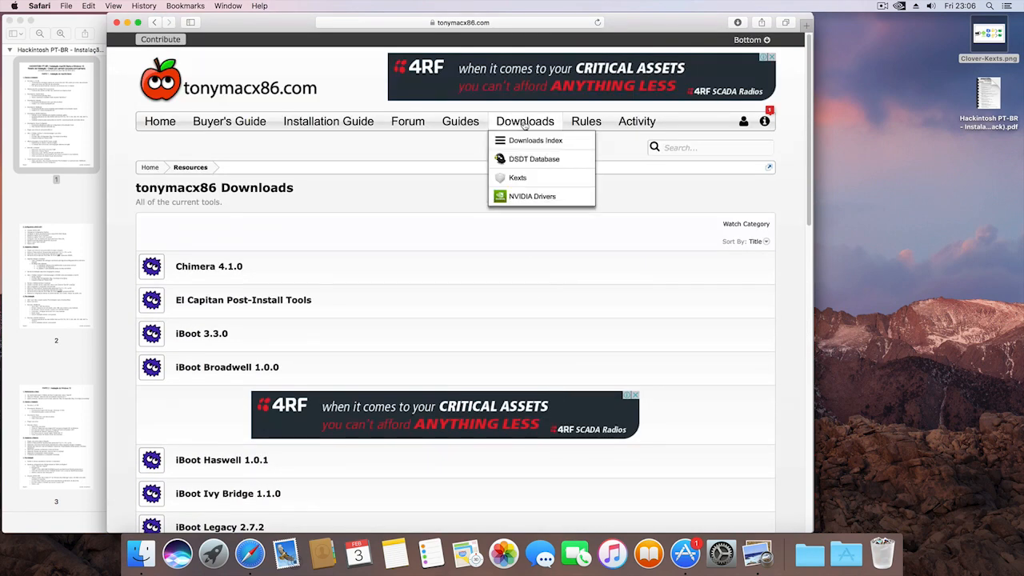
click(523, 200)
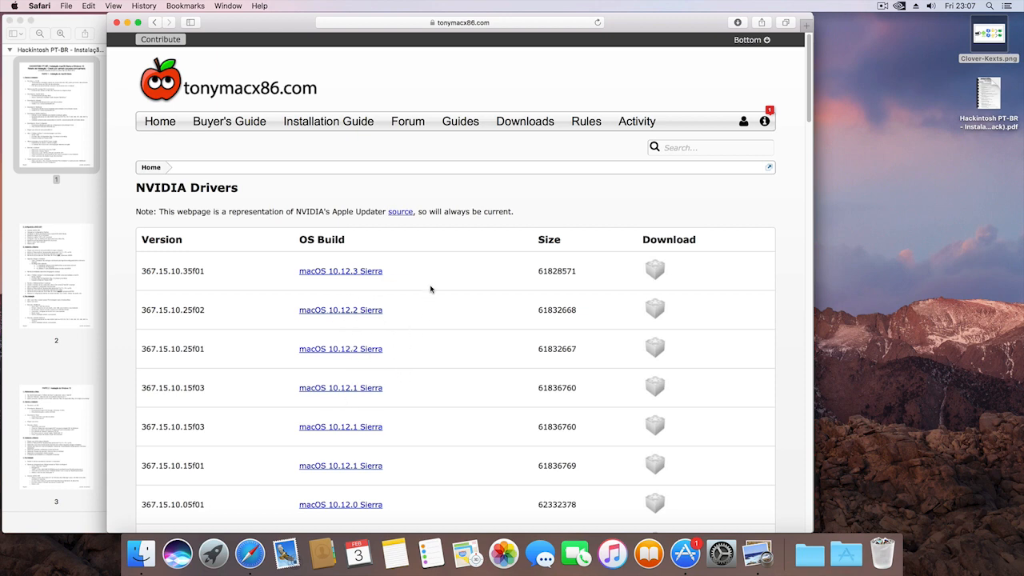
click(128, 24)
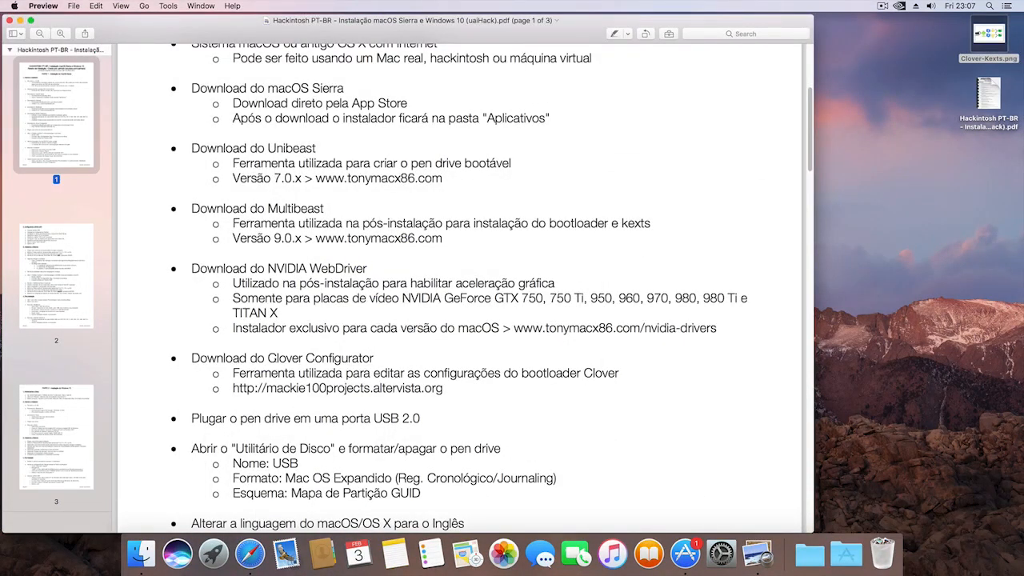
Highlight the Clover Configurator entry in the guide's download list, then dismiss the guide window.
drag(268, 358, 375, 359)
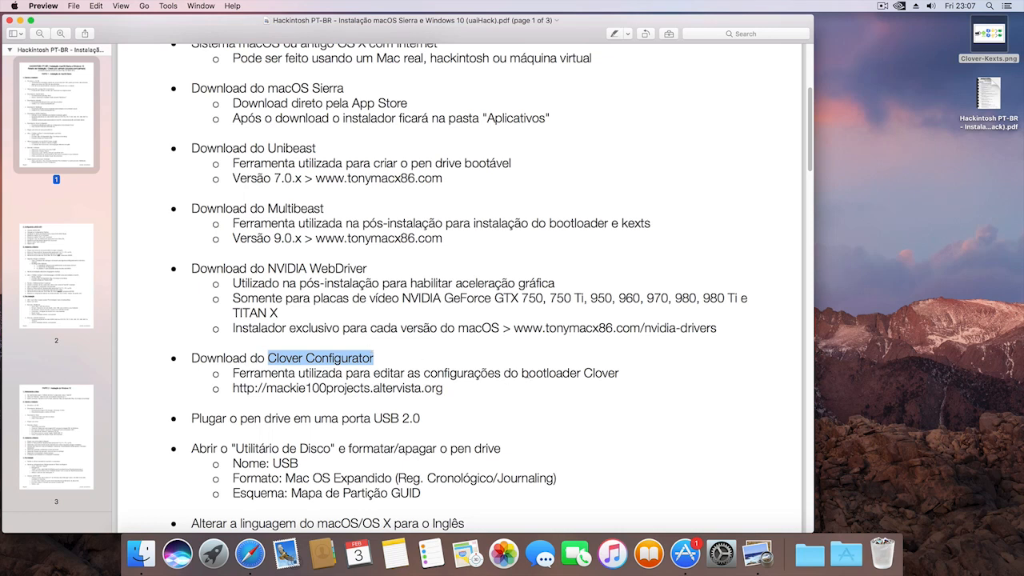
click(380, 357)
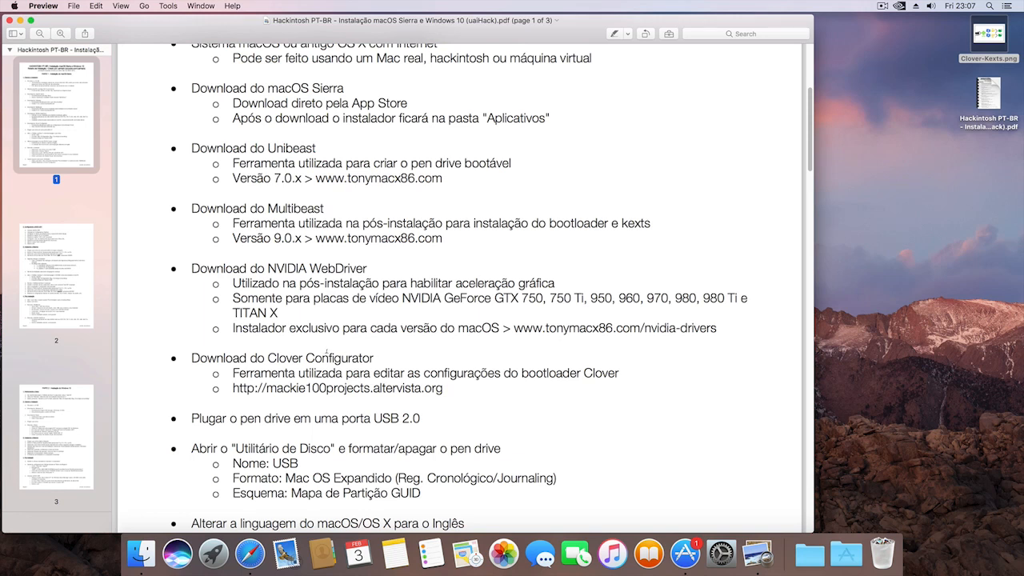
click(10, 19)
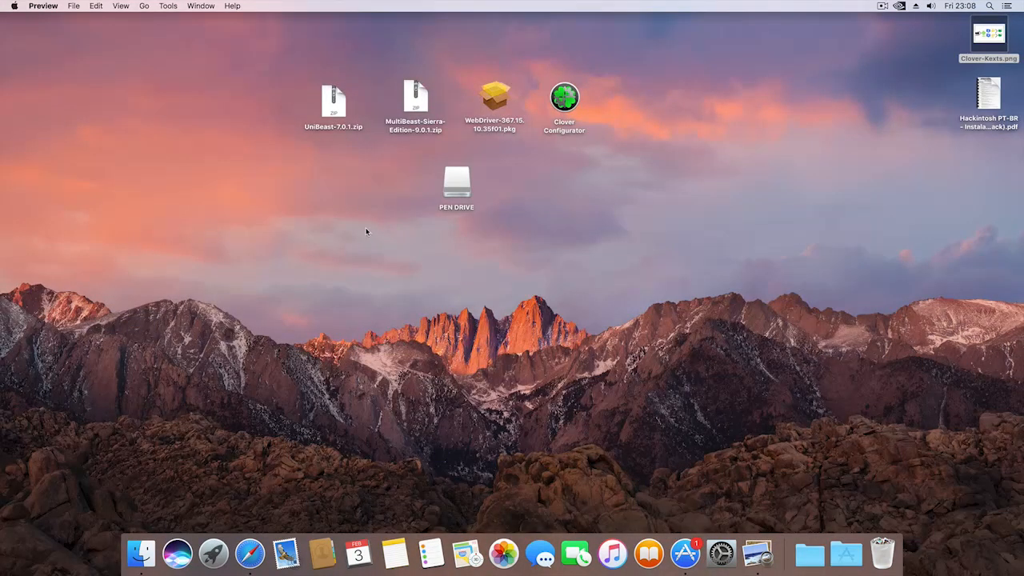
Select the UniBeast, MultiBeast, WebDriver and Clover Configurator files and the PEN DRIVE volume on the desktop one after another.
click(338, 116)
click(422, 108)
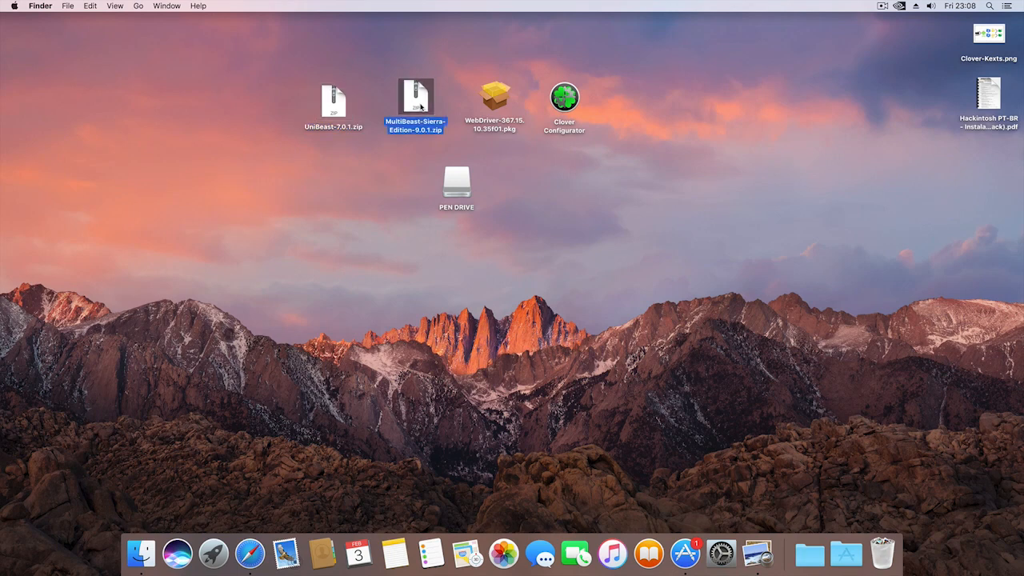
click(500, 104)
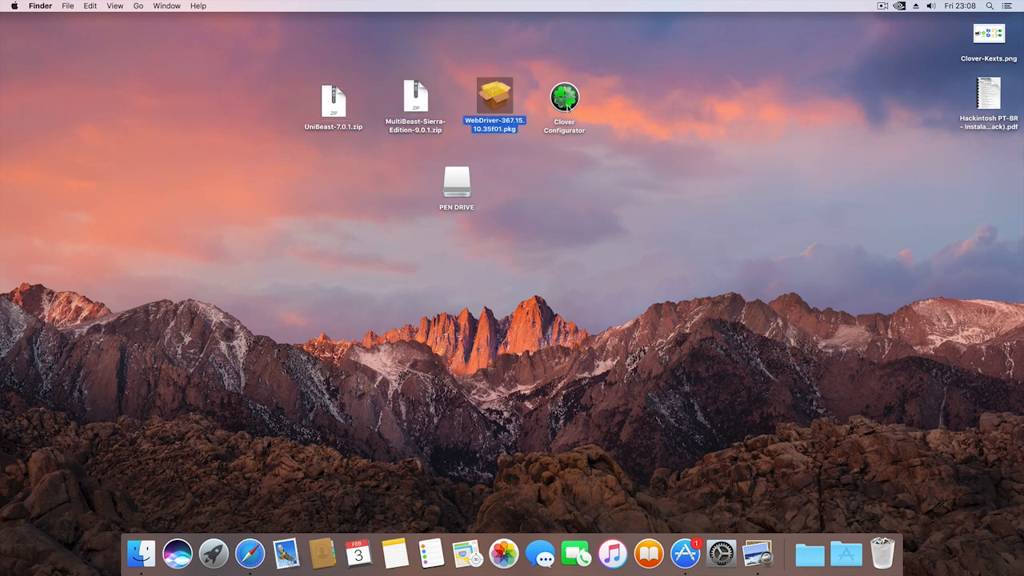
click(564, 98)
click(584, 138)
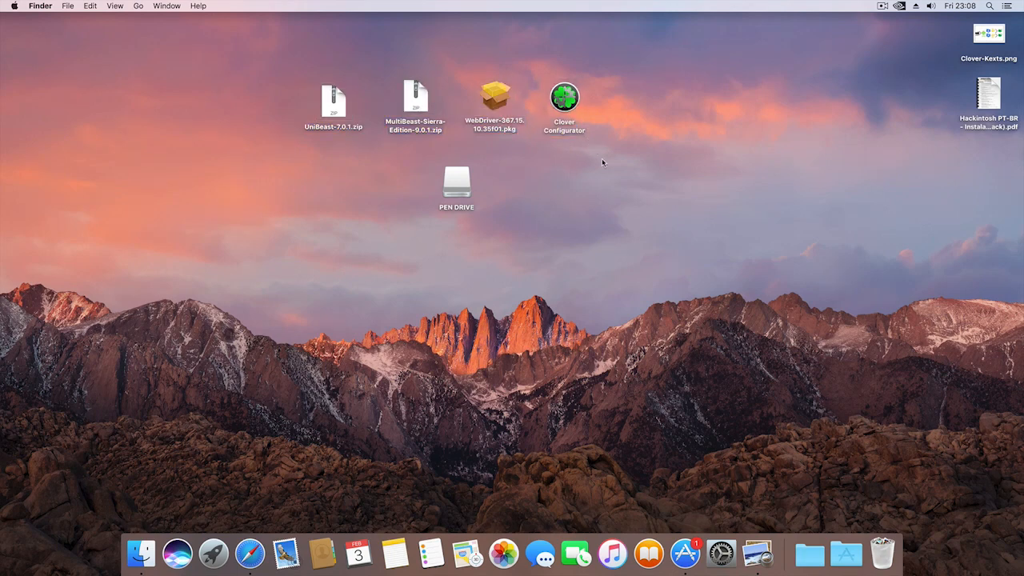
click(461, 195)
click(491, 200)
Launch Disk Utility through a Spotlight search for "disk".
key(super+space)
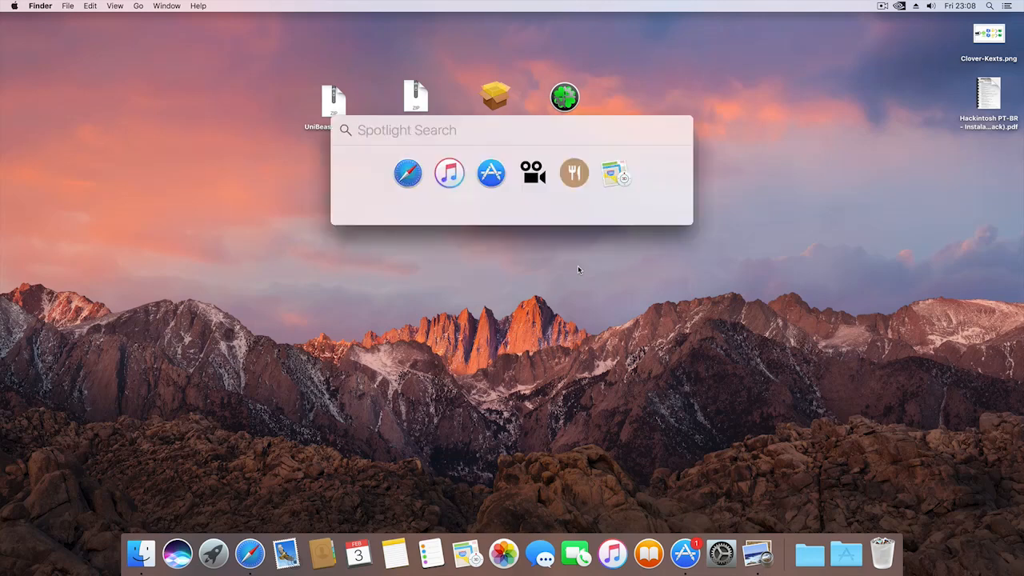
text(disk)
key(Return)
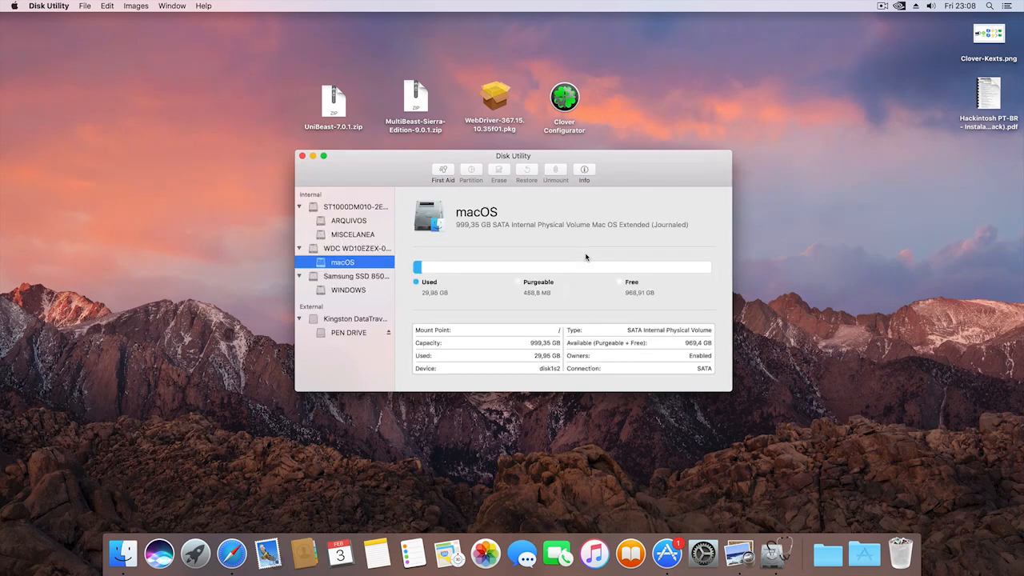
Erase the Kingston DataTraveler drive as "USB" with Mac OS Extended (Journaled) and GUID Partition Map, then close Disk Utility.
click(353, 322)
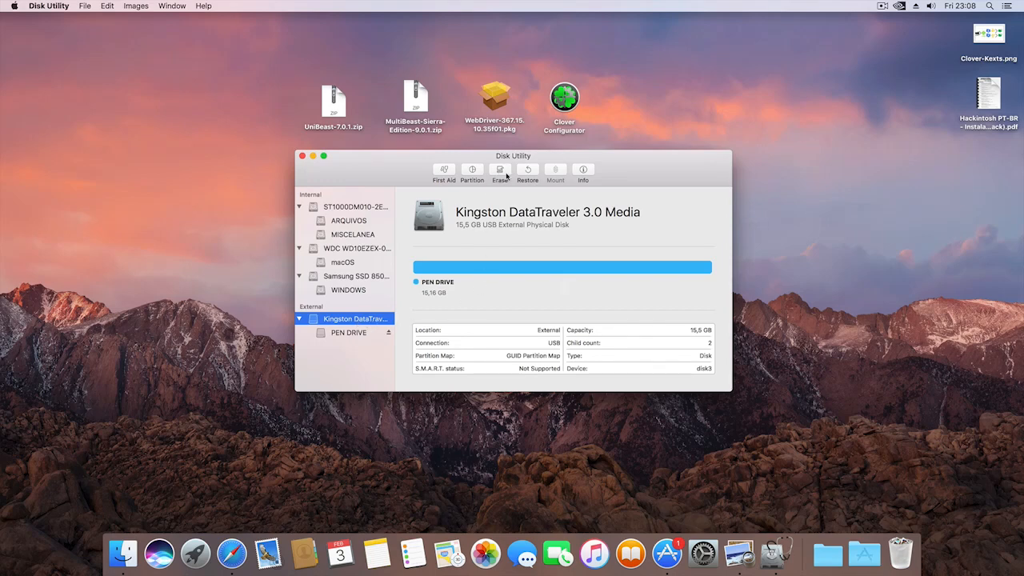
click(507, 176)
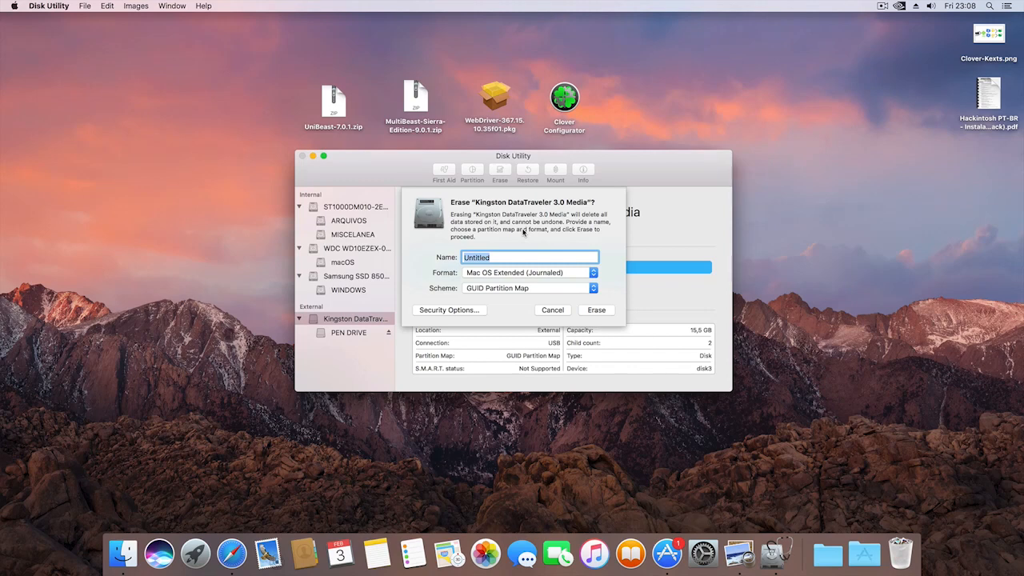
text(USB)
click(600, 312)
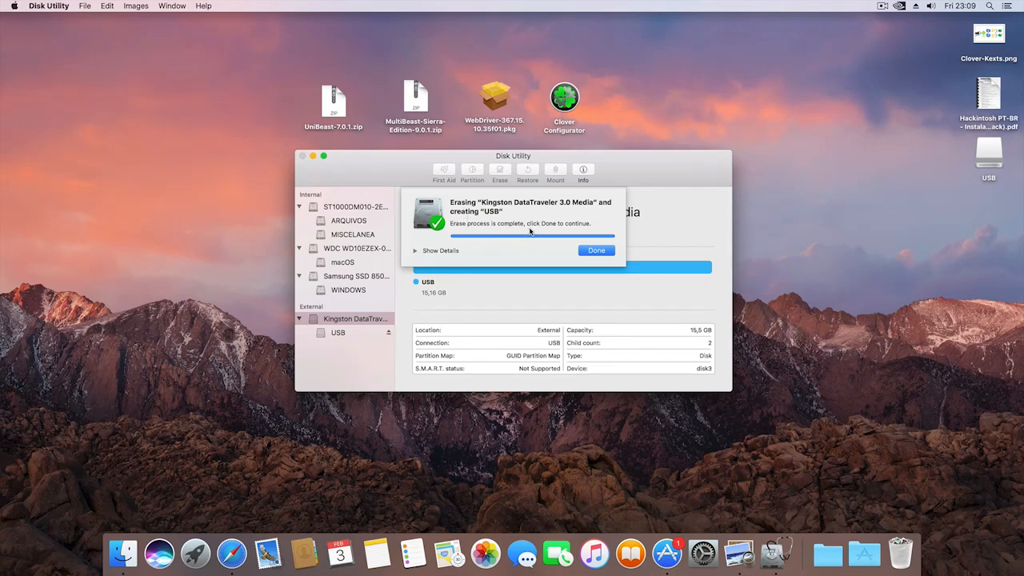
click(601, 253)
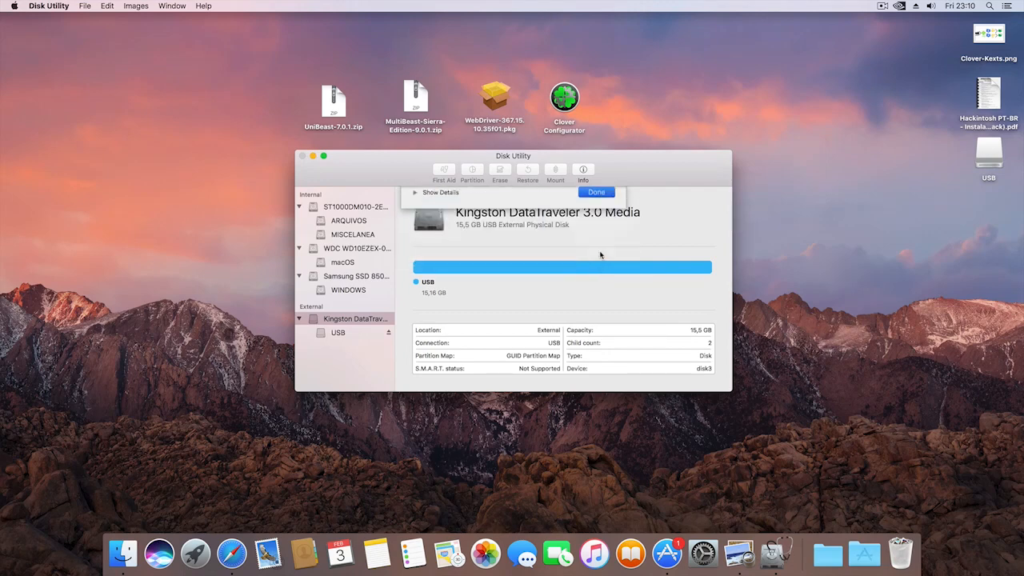
click(301, 156)
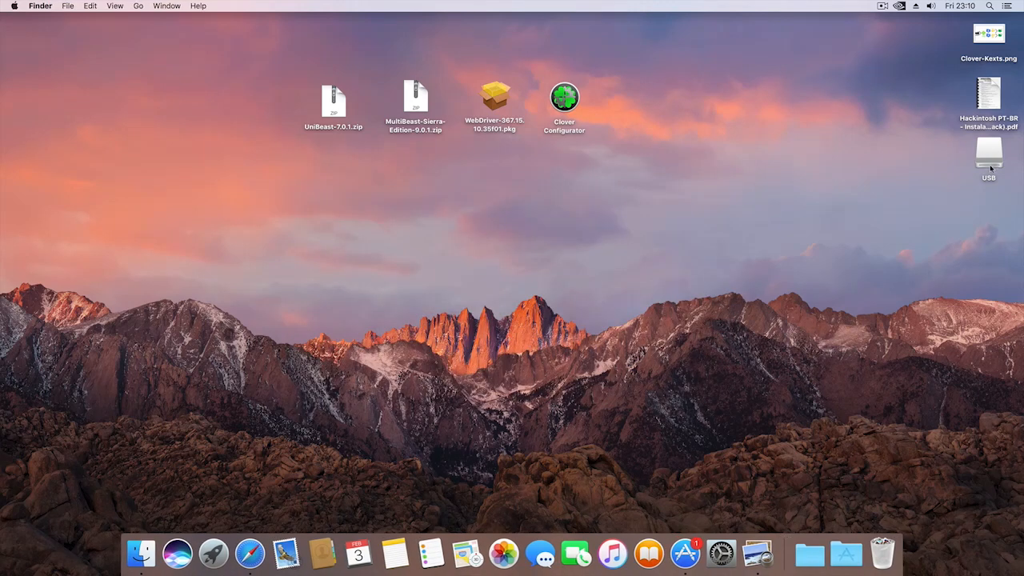
Place the USB volume below the desktop installer files and extract UniBeast-7.0.1.zip, placing the UniBeast app beside the volume.
drag(977, 150, 465, 178)
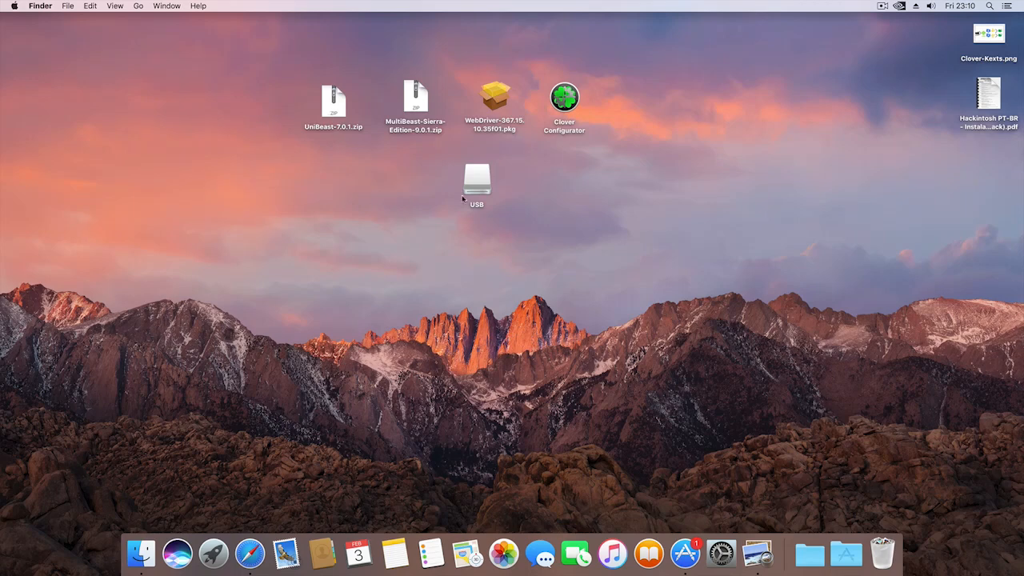
double_click(334, 112)
drag(334, 112, 389, 189)
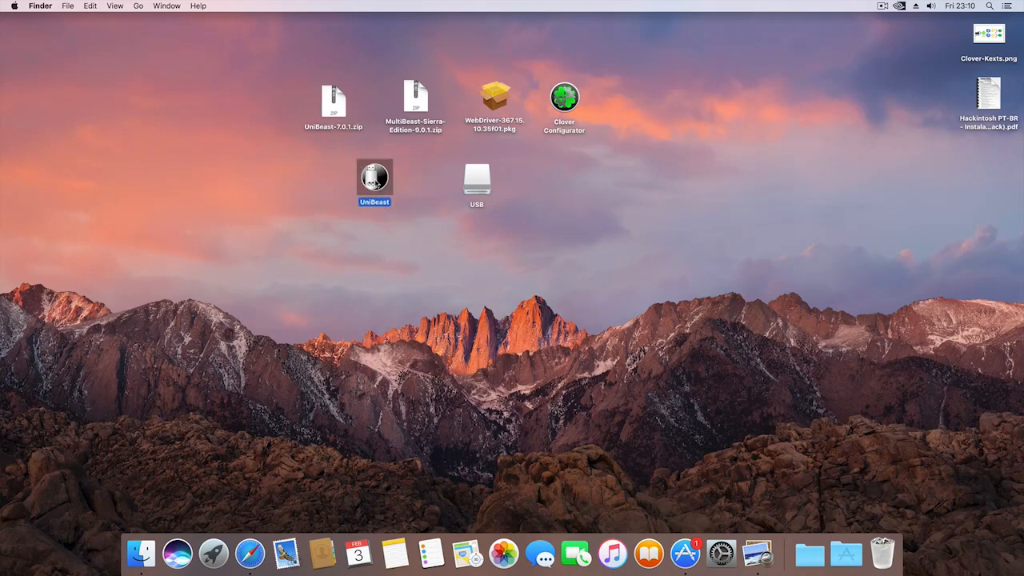
click(405, 192)
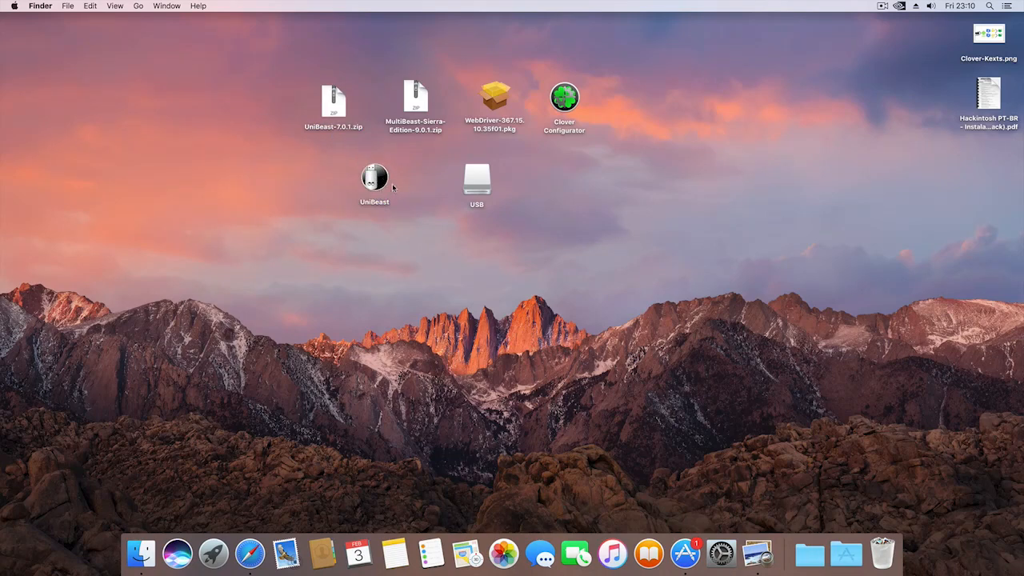
Reopen the guide in Preview, highlight the instruction to change the macOS language to English, and put the guide away.
click(757, 552)
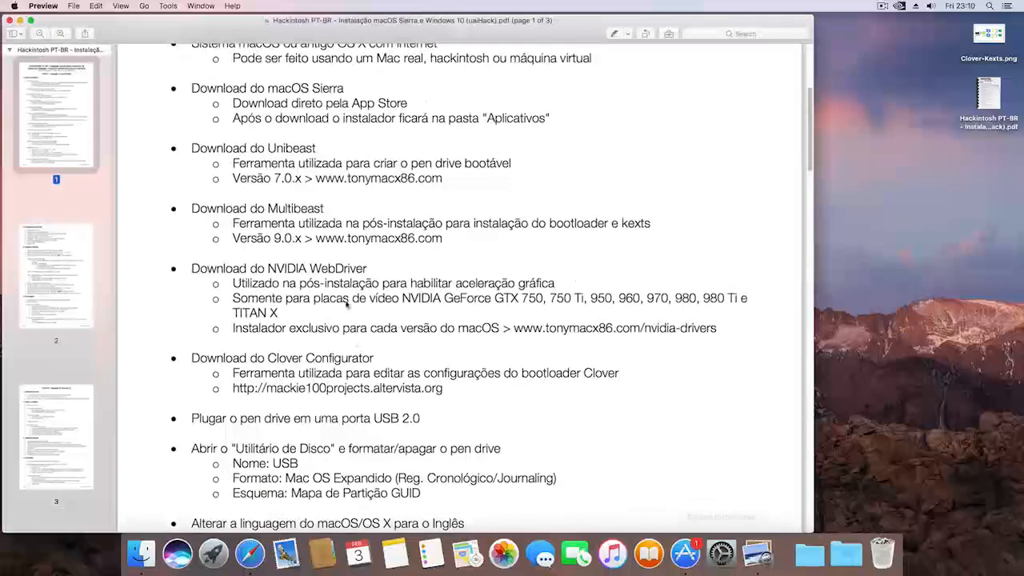
scroll(314, 277, down, 5)
scroll(314, 278, down, 3)
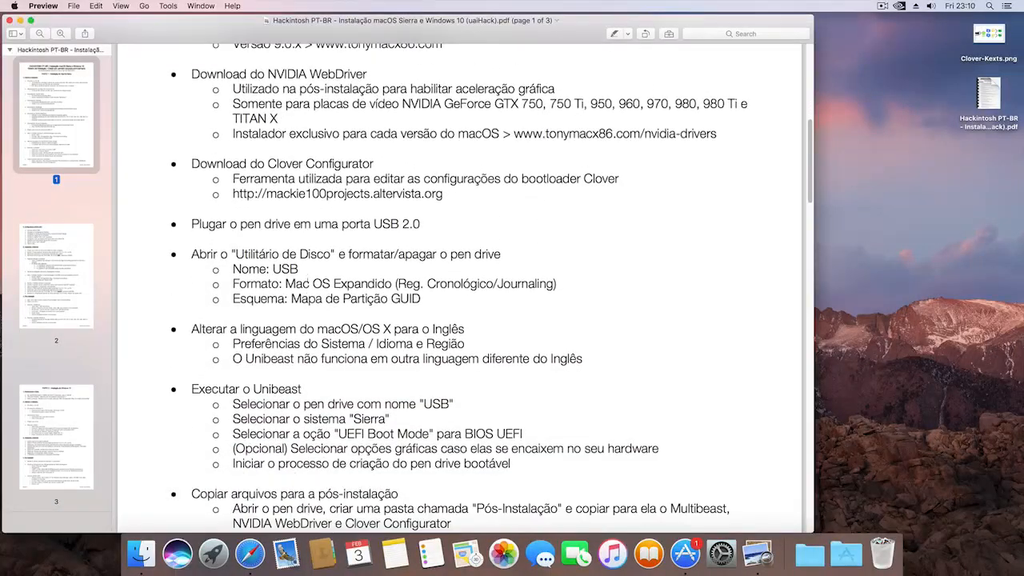
drag(231, 329, 465, 329)
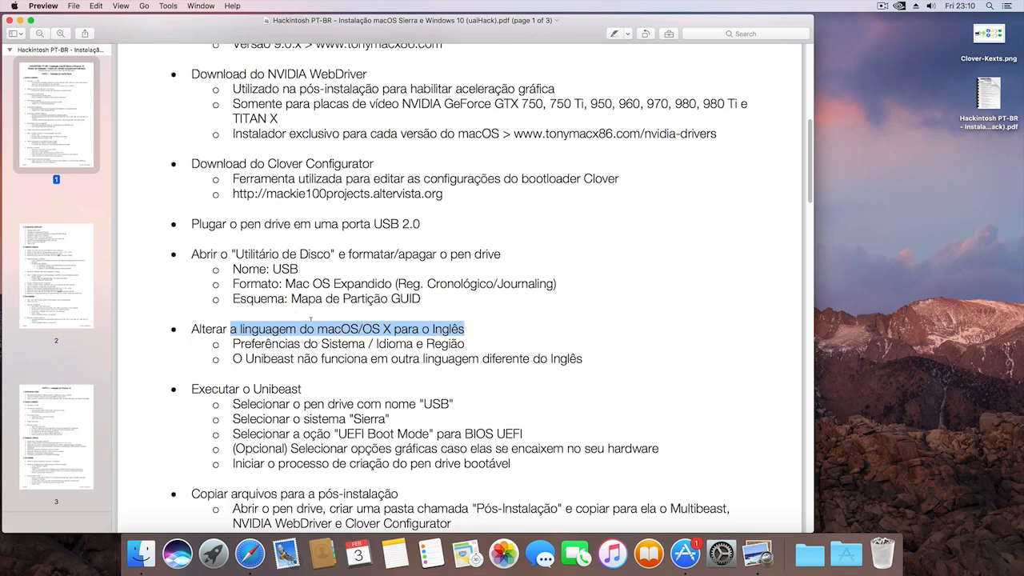
click(20, 23)
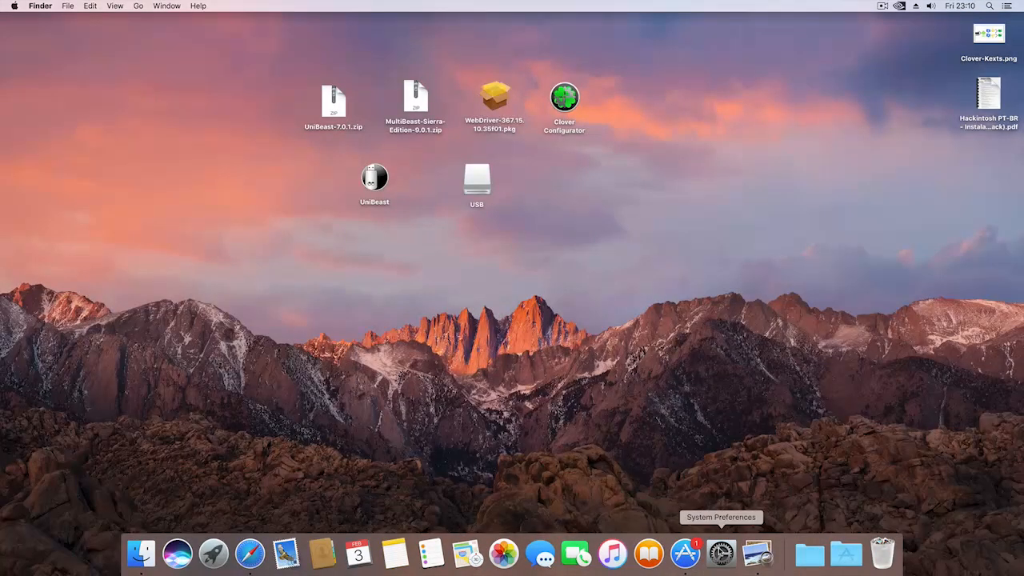
Check the preferred languages in the Language & Region preferences and view the languages available to add without adding one.
click(721, 552)
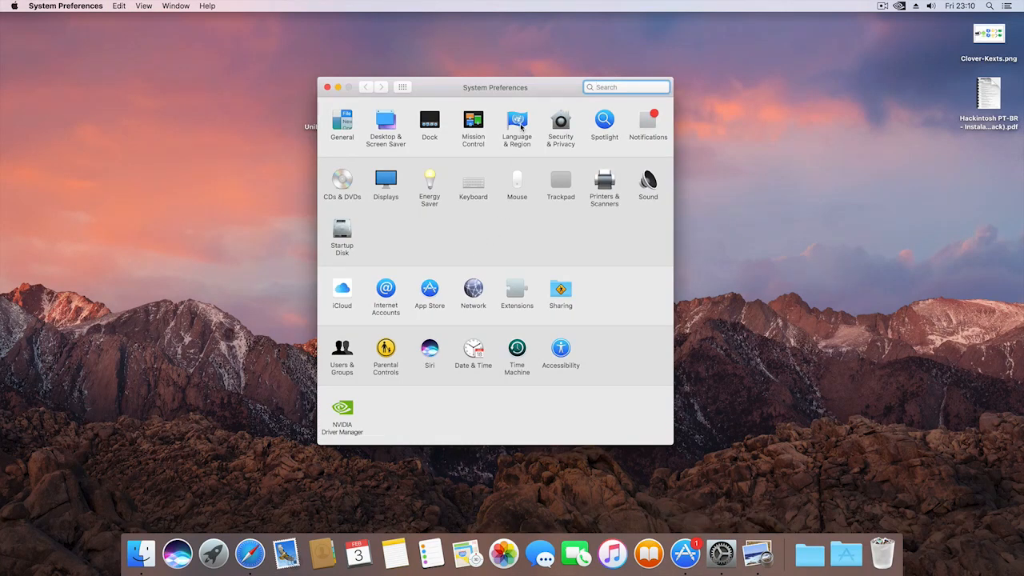
click(520, 122)
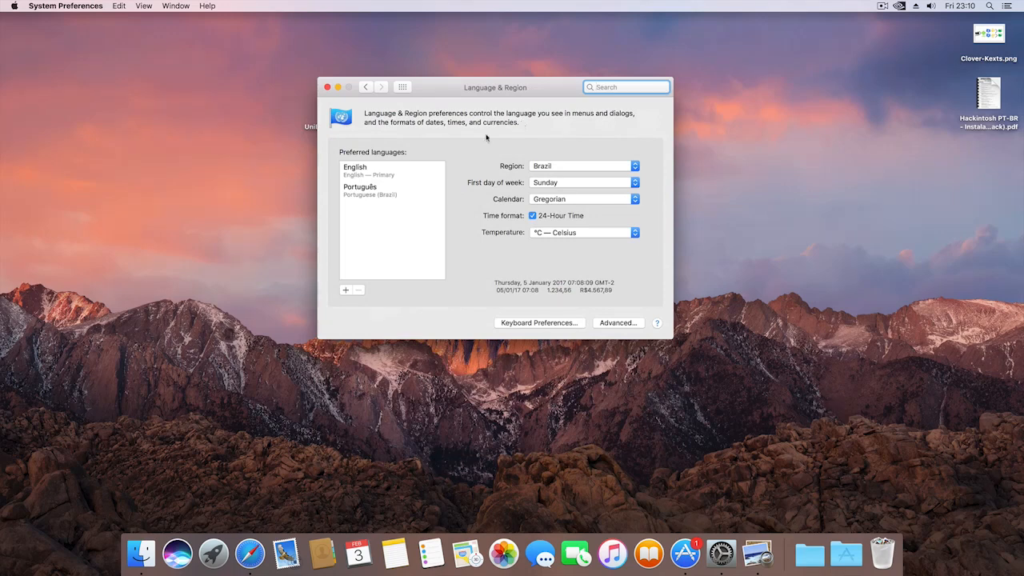
click(347, 292)
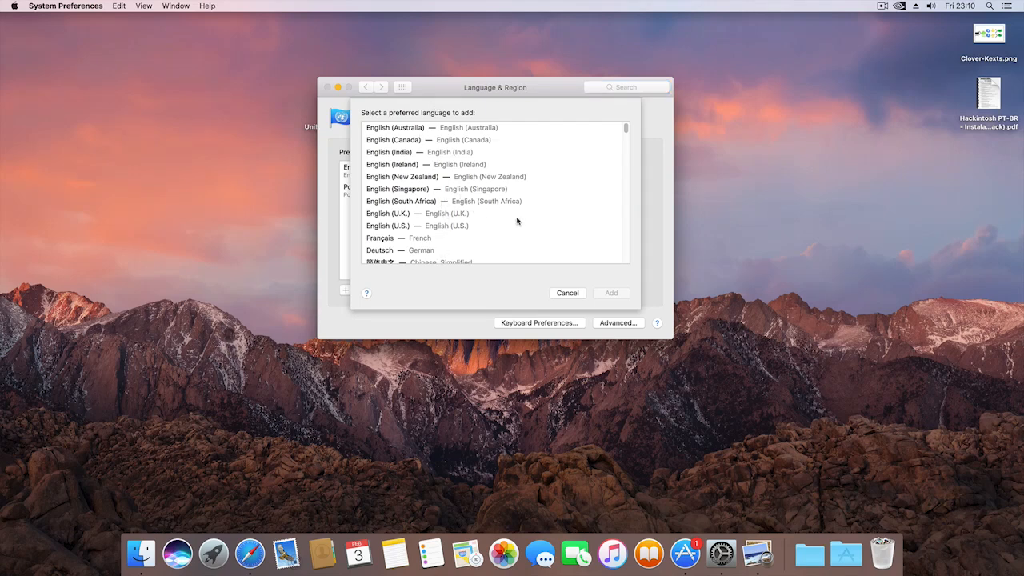
click(569, 294)
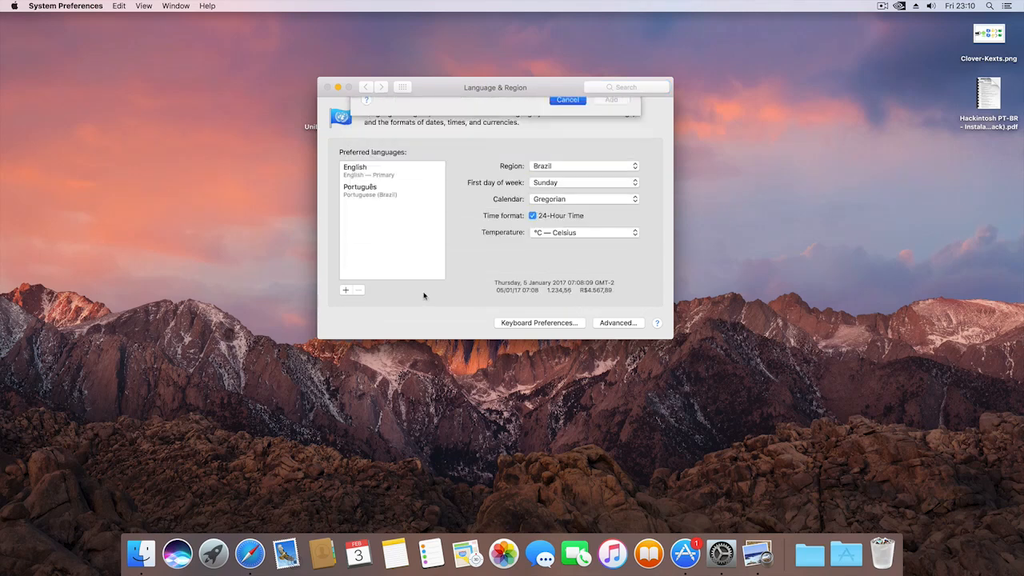
Check the order of English and Português in the preferred languages, keeping English as primary, and close Language & Region.
click(376, 172)
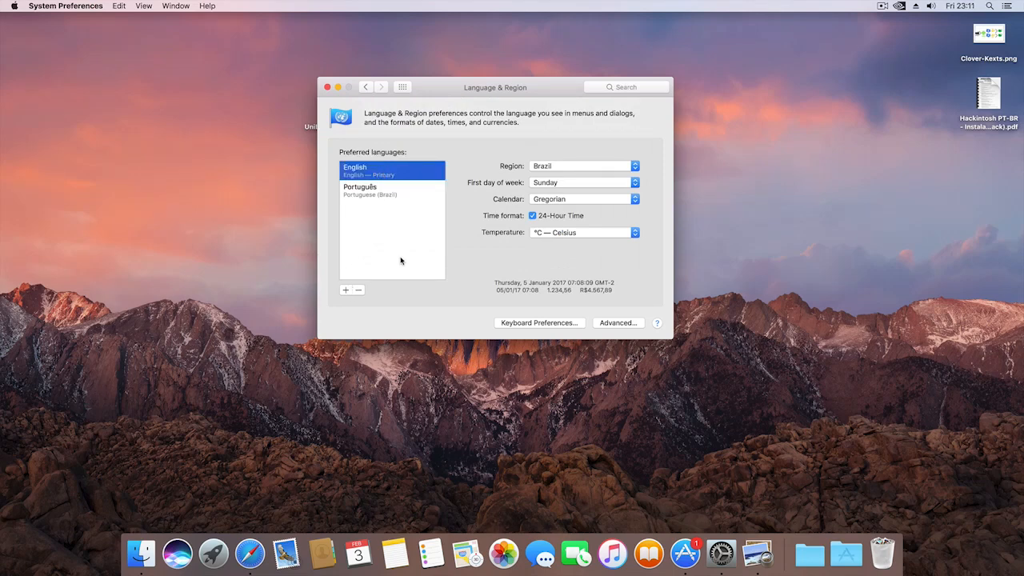
click(385, 196)
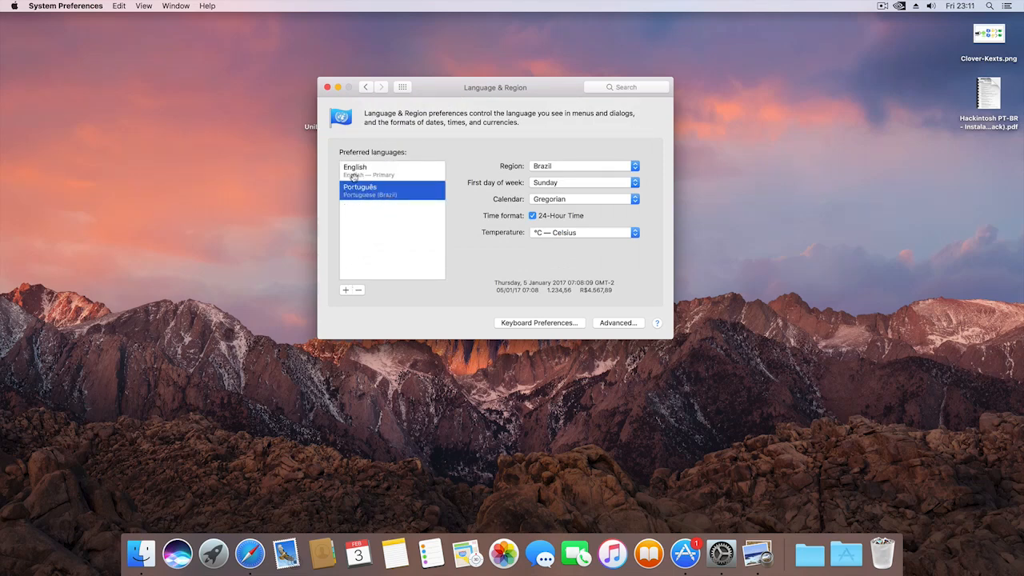
click(386, 174)
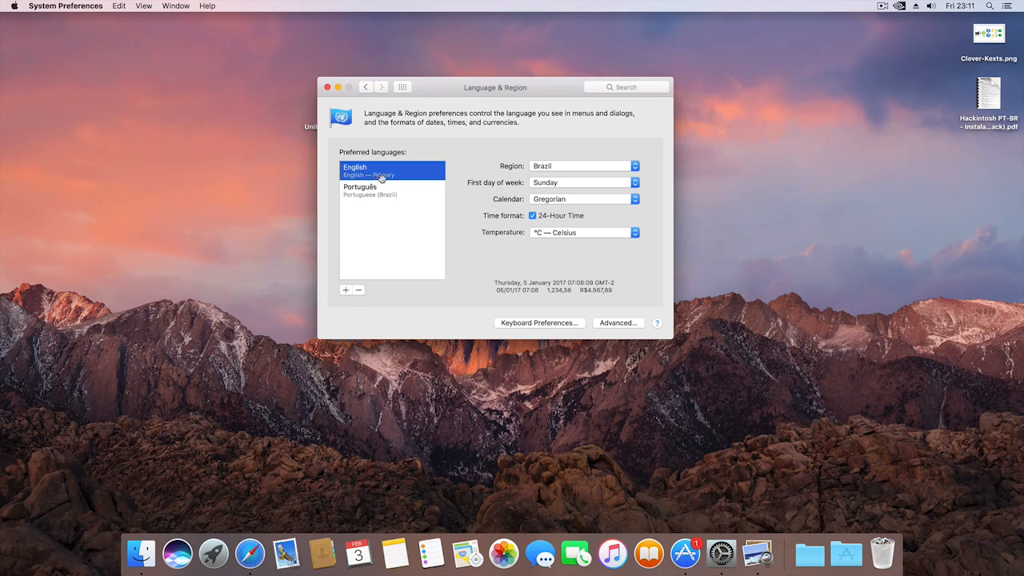
drag(374, 173, 400, 180)
click(328, 86)
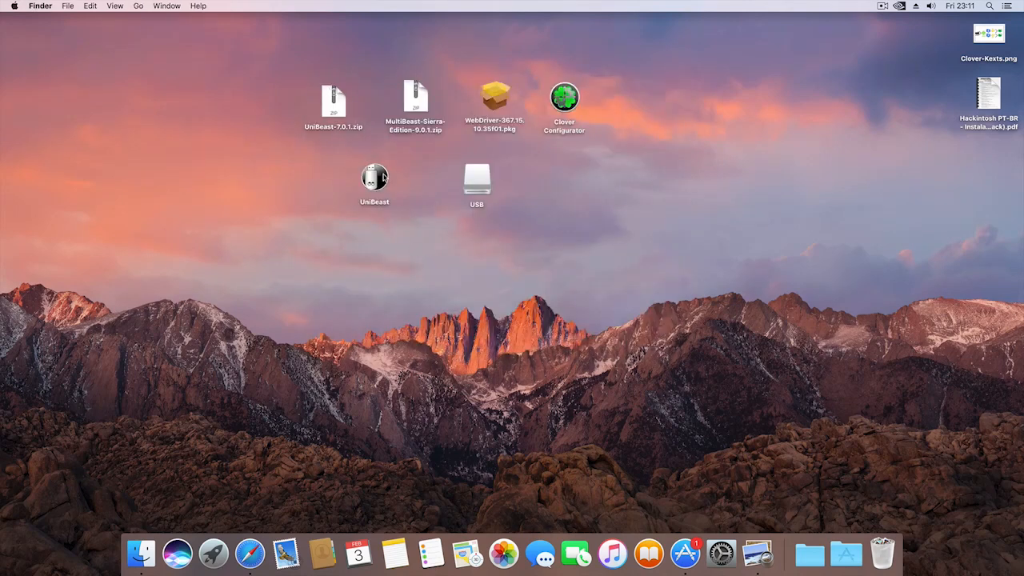
Launch the UniBeast app from the desktop, allow it to open, proceed through its introductory pages, and agree to the software license.
double_click(377, 177)
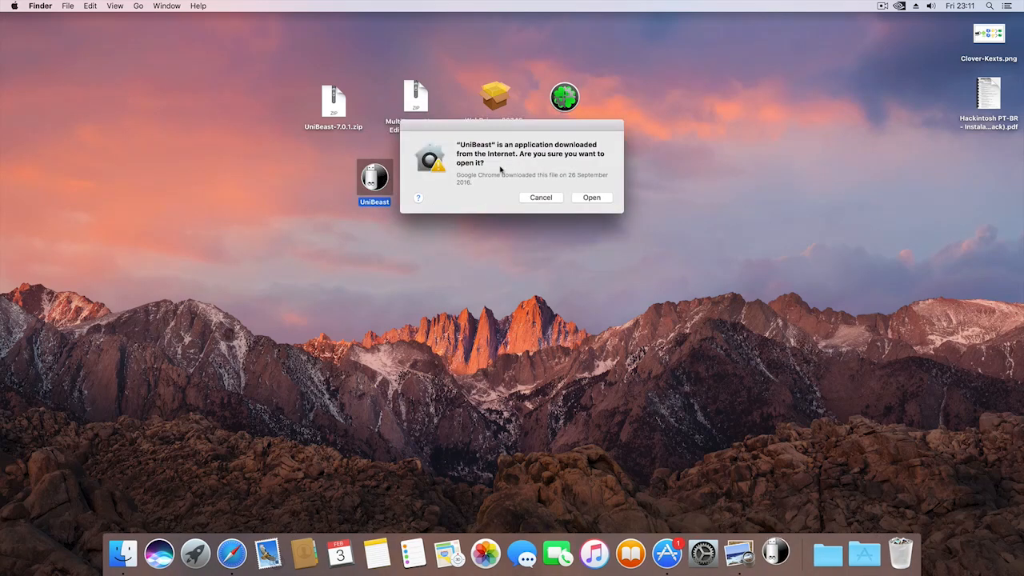
click(593, 199)
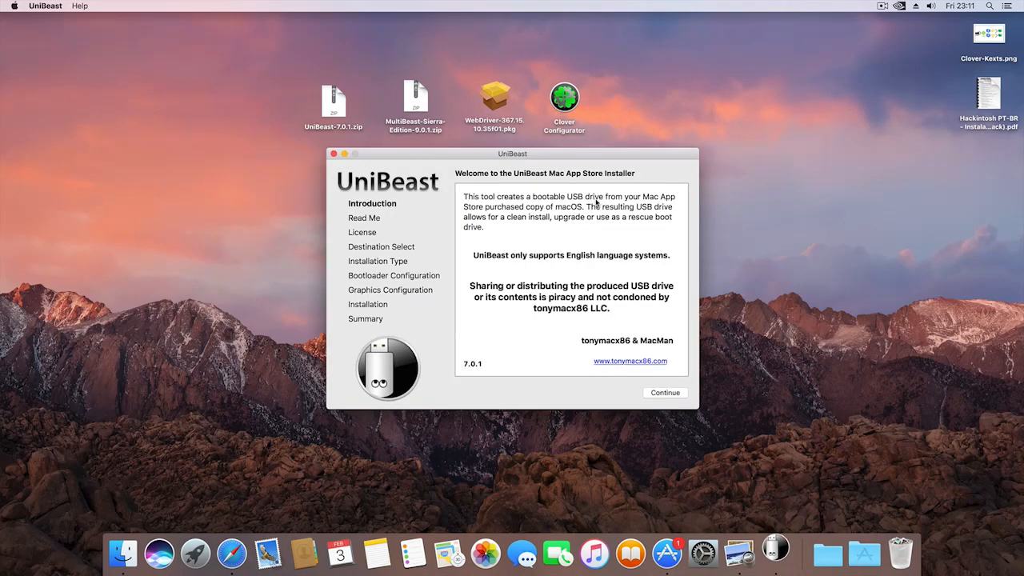
click(663, 393)
click(666, 393)
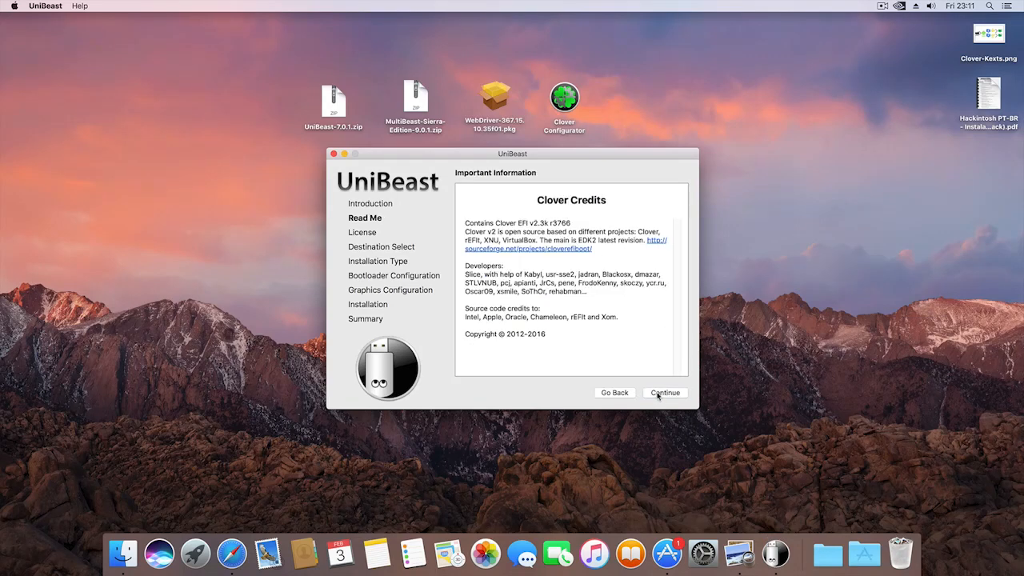
click(664, 394)
click(664, 393)
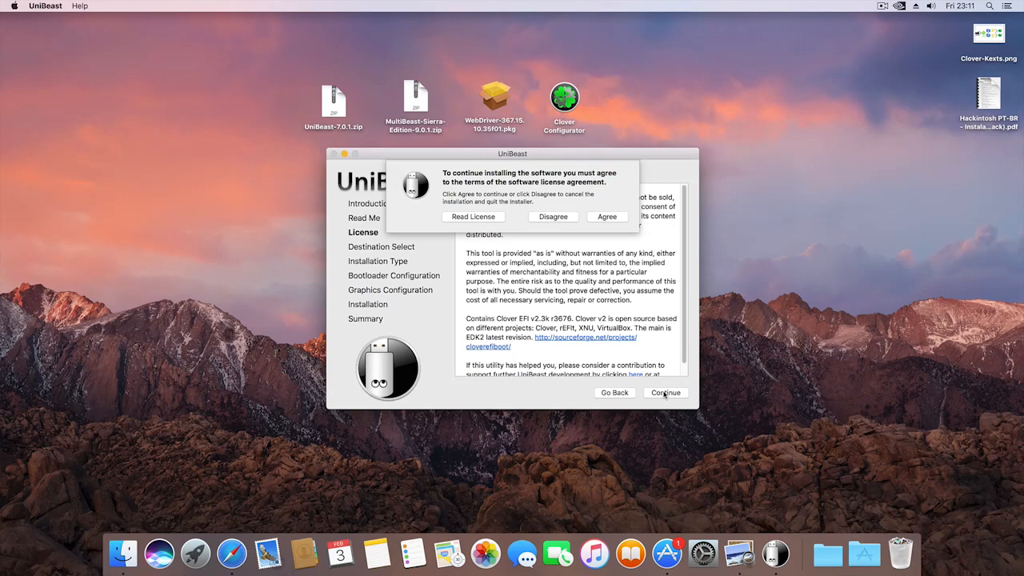
click(607, 217)
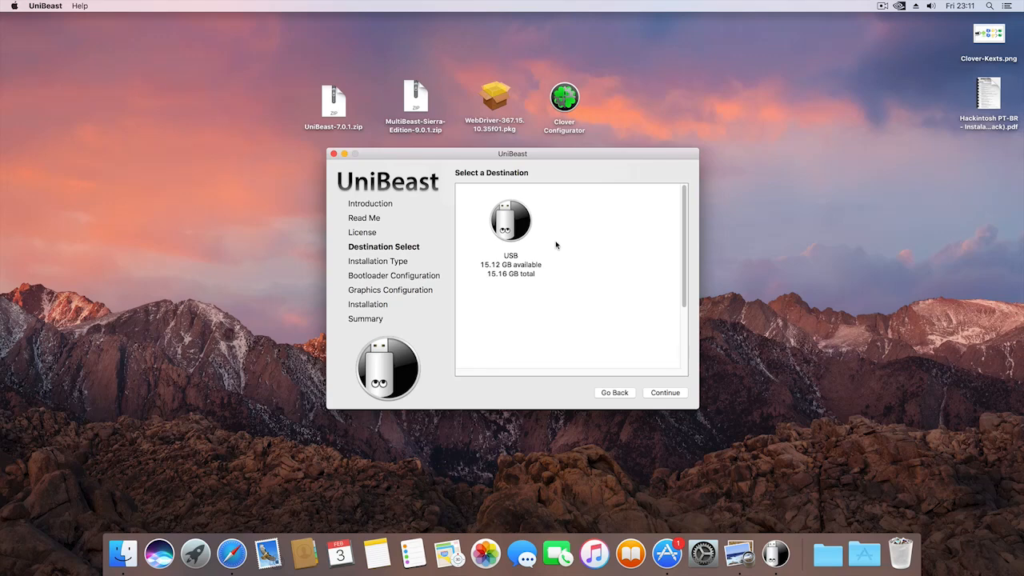
Choose the USB volume as the UniBeast destination and Sierra as the operating system to install.
click(523, 221)
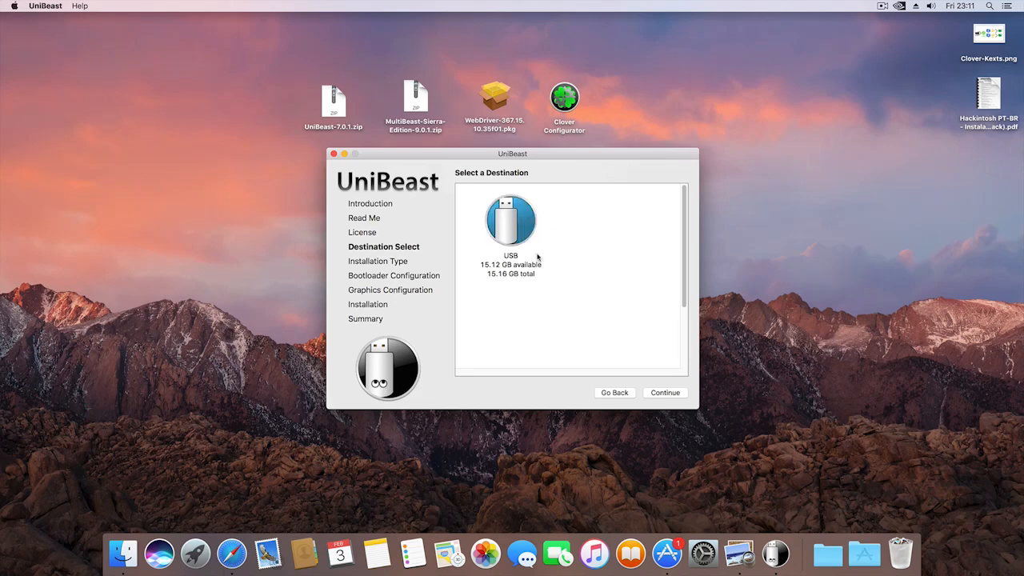
click(665, 393)
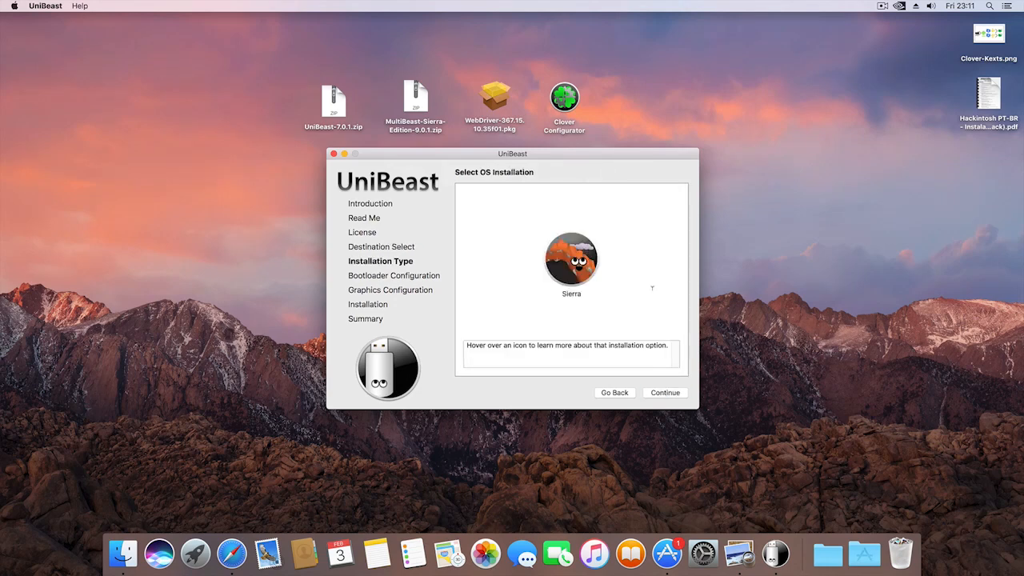
mouse_move(590, 268)
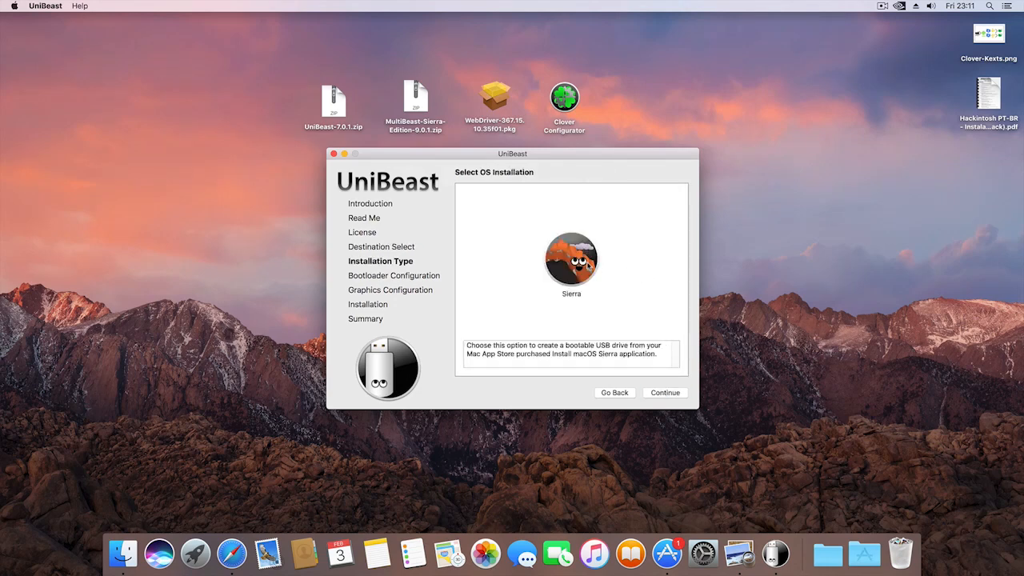
click(663, 393)
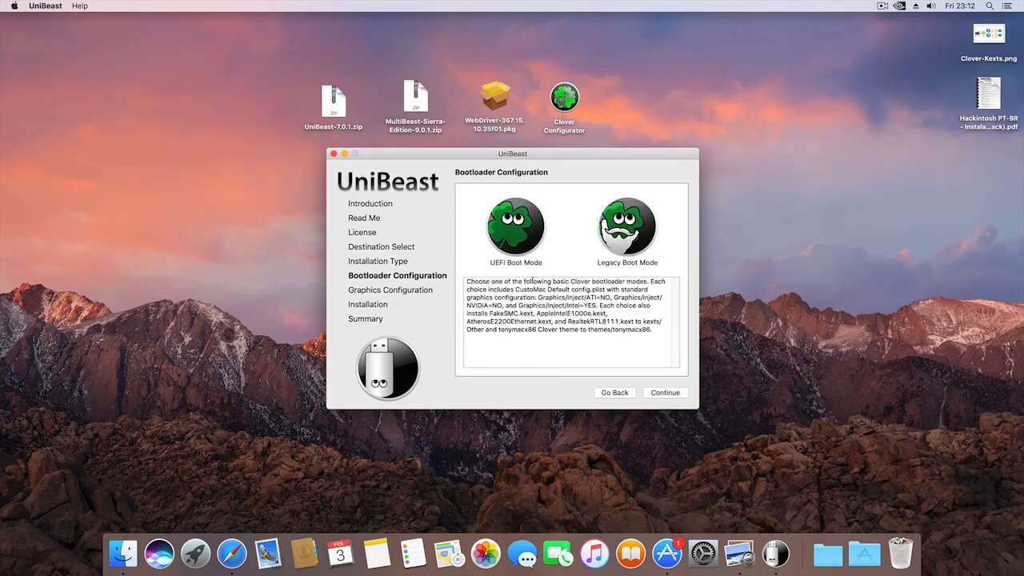
Choose UEFI Boot Mode for the bootloader and proceed with both Inject ATI and Inject NVIDIA left off.
mouse_move(494, 267)
mouse_move(532, 233)
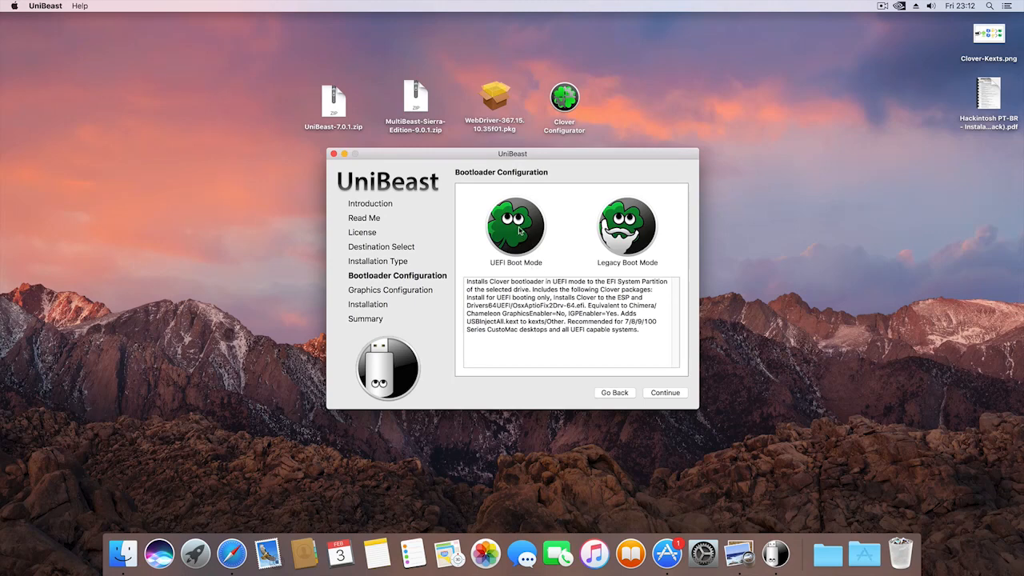
click(518, 228)
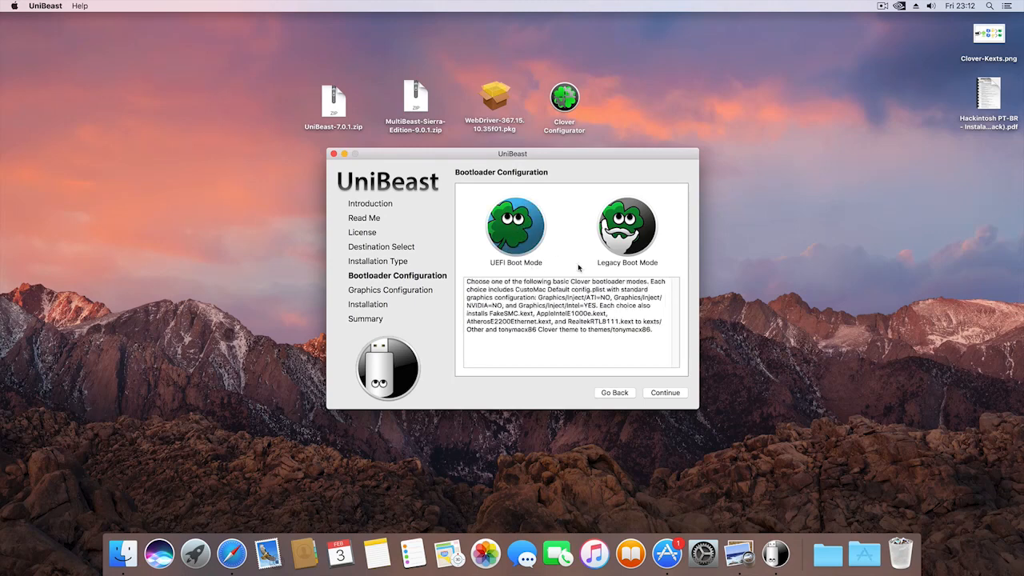
click(658, 393)
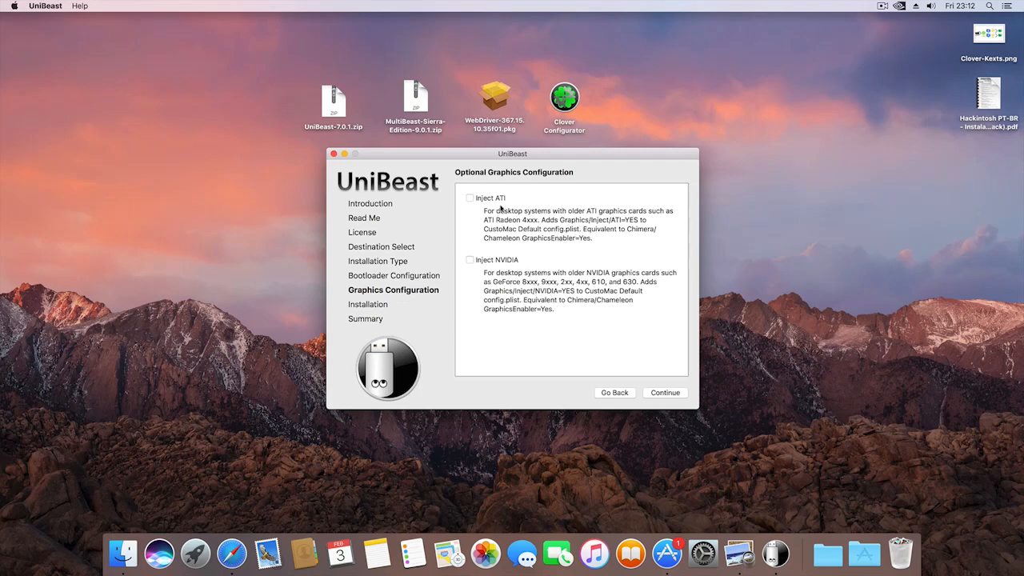
click(666, 395)
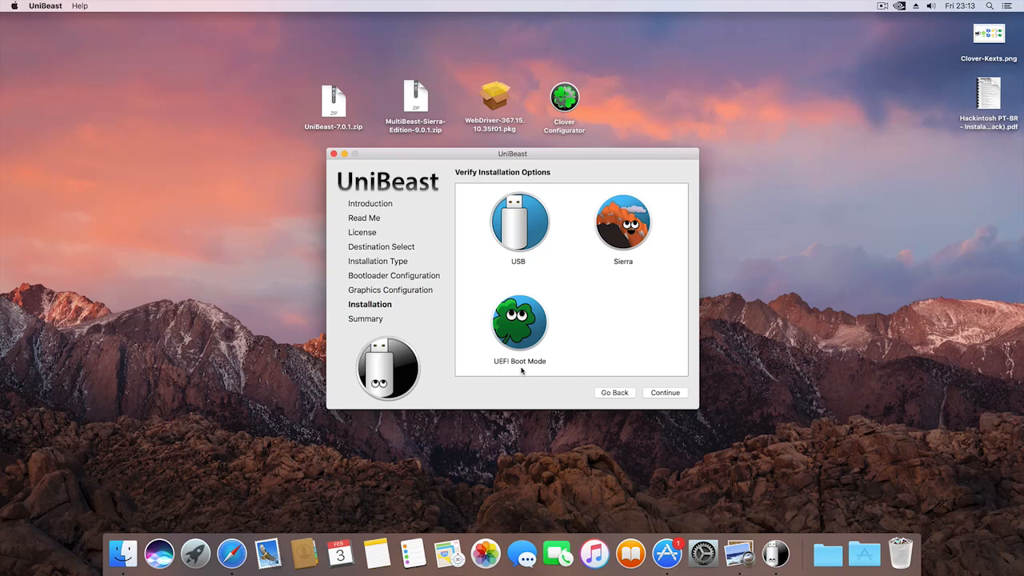
Start creating the bootable drive with the verified options, authorize it with the account password, and quit UniBeast when installation finishes.
click(666, 393)
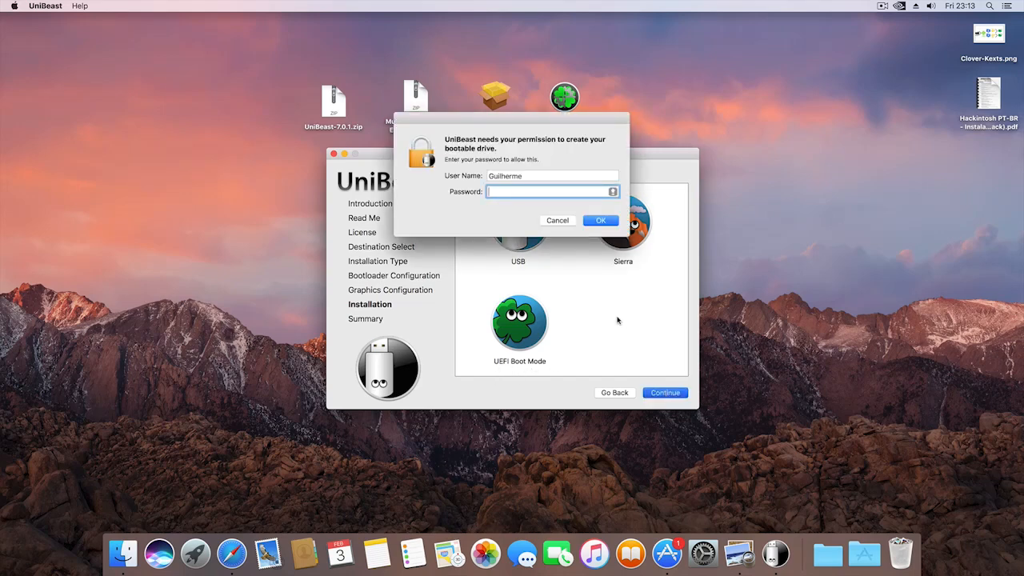
text(•••)
key(Return)
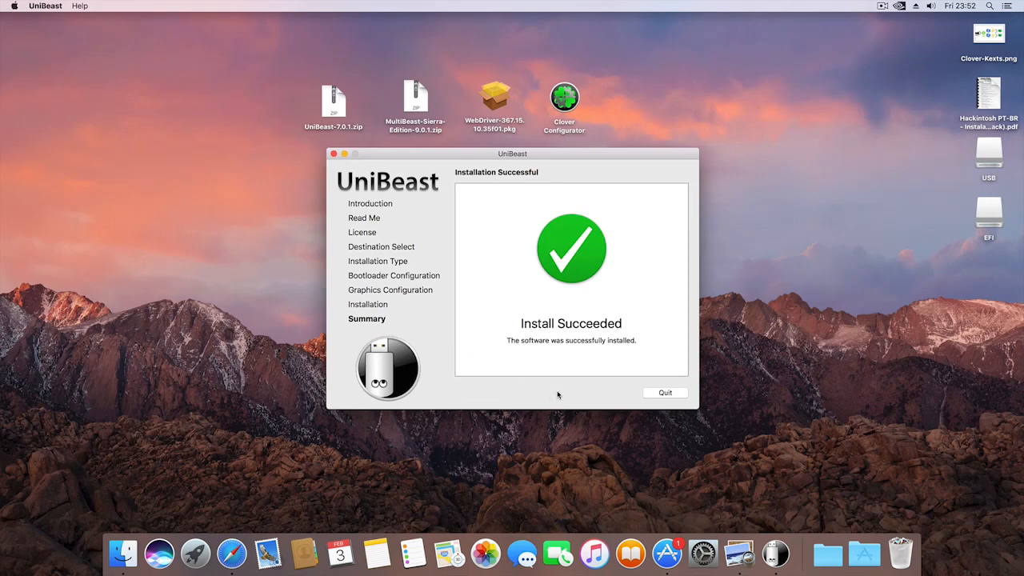
click(664, 393)
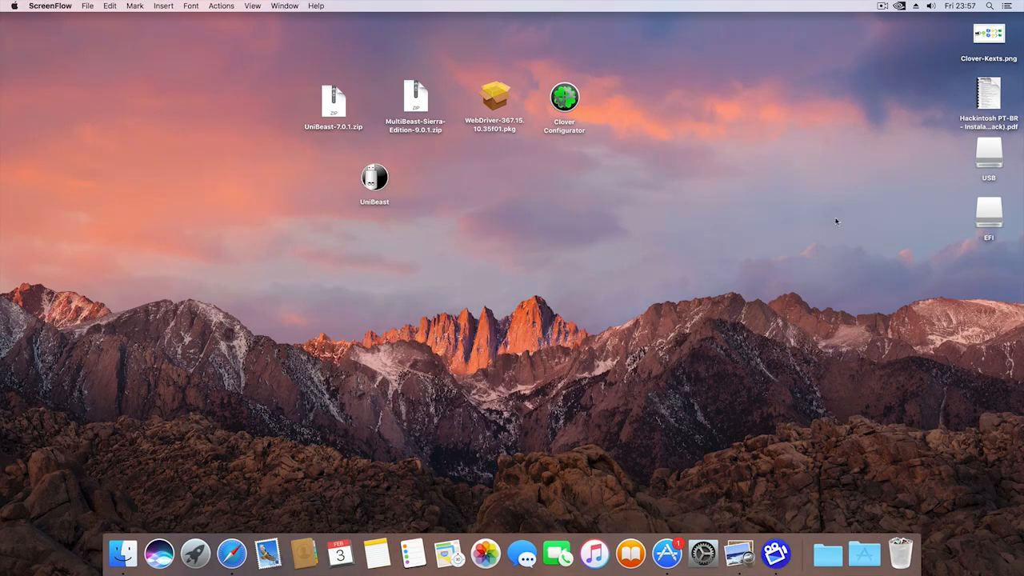
Open the USB volume and inspect the Install macOS Sierra app and the EFI-Backups folder on it.
double_click(988, 167)
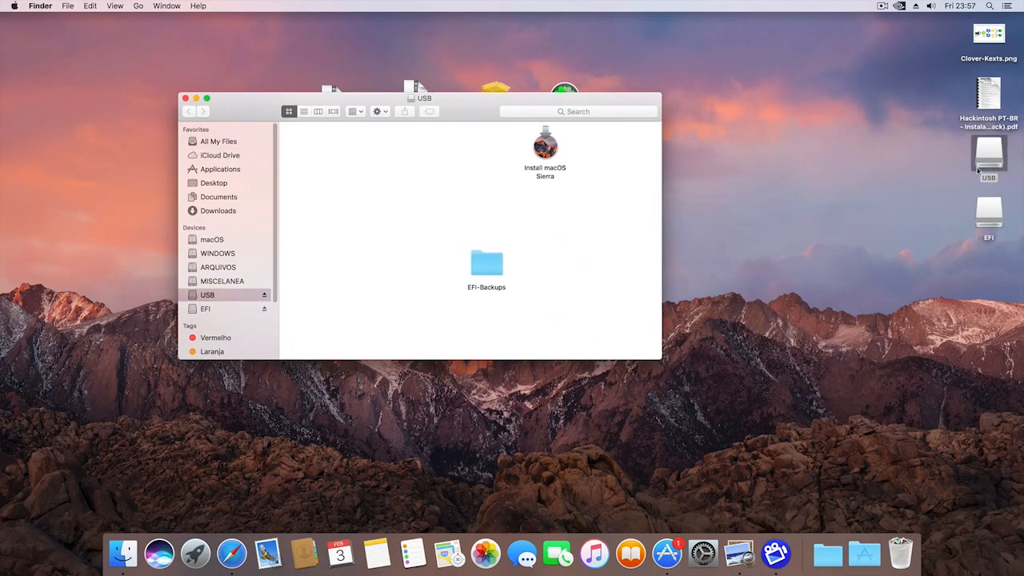
drag(480, 120, 530, 187)
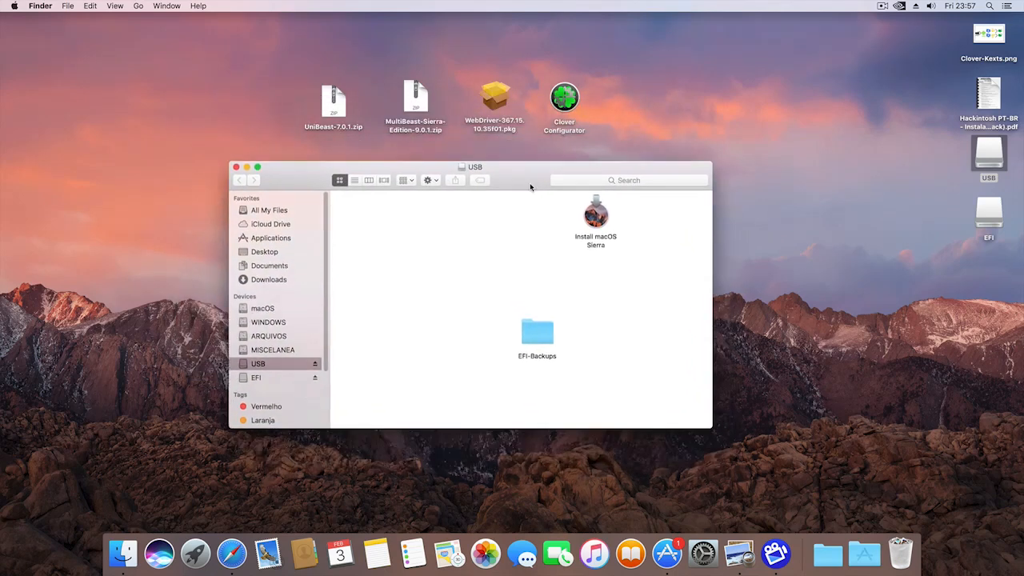
click(596, 223)
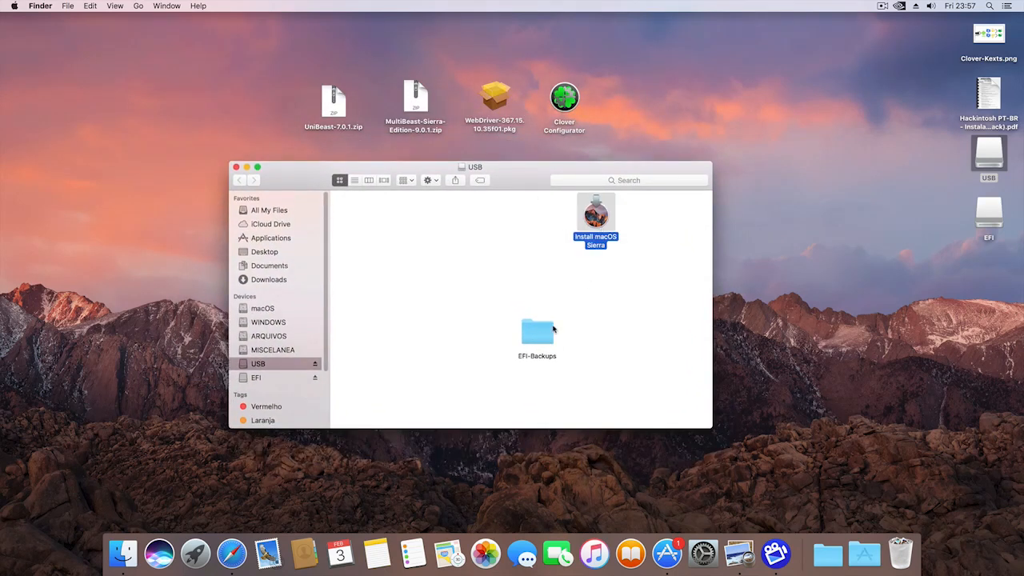
click(540, 334)
mouse_move(509, 190)
mouse_down()
mouse_move(513, 223)
mouse_move(518, 184)
mouse_up()
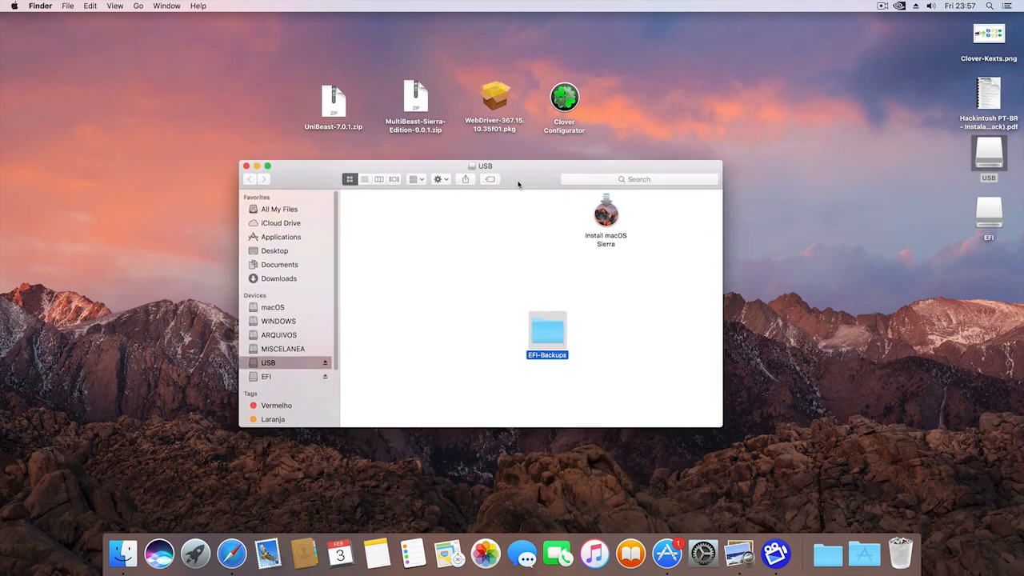
Create a folder named "Pós-Instalação" on the USB volume and open it.
right_click(395, 233)
click(415, 233)
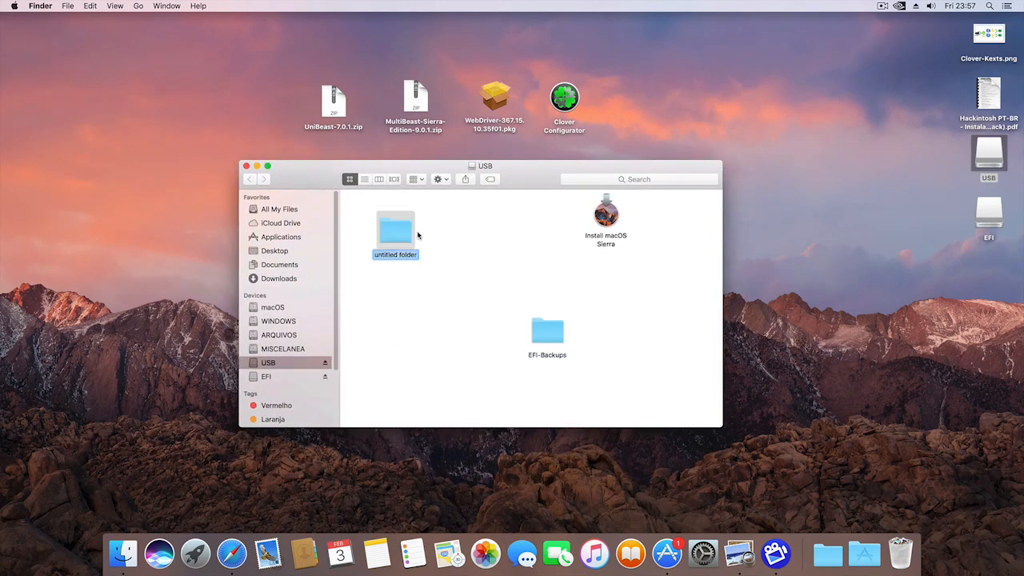
text(PO)
text(s-Instalação)
key(Return)
double_click(396, 232)
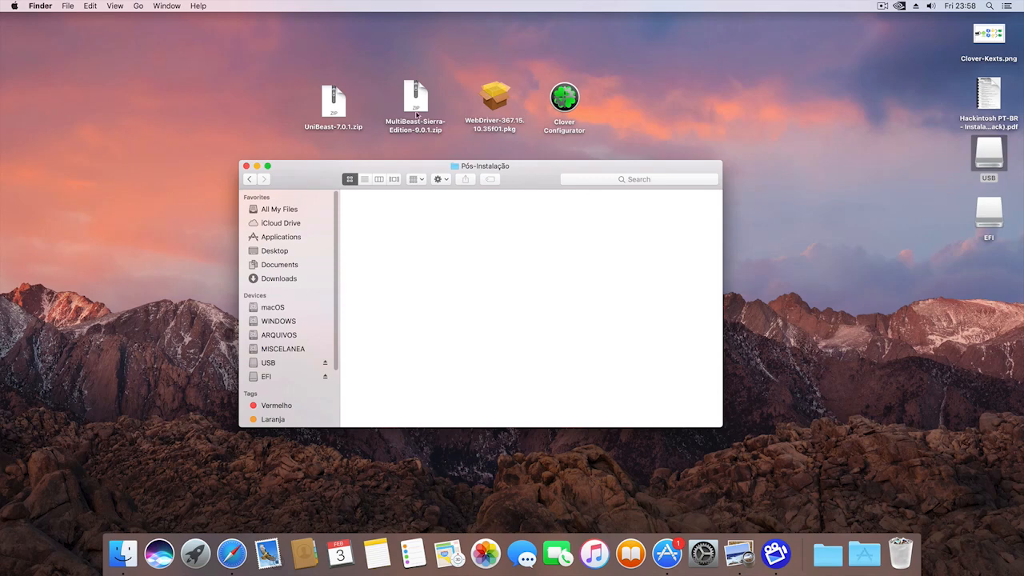
Copy MultiBeast-Sierra-Edition-9.0.1.zip, the WebDriver-367.15.10.35f01.pkg package and Clover Configurator from the desktop into the Pós-Instalação folder.
click(415, 108)
super+click(496, 110)
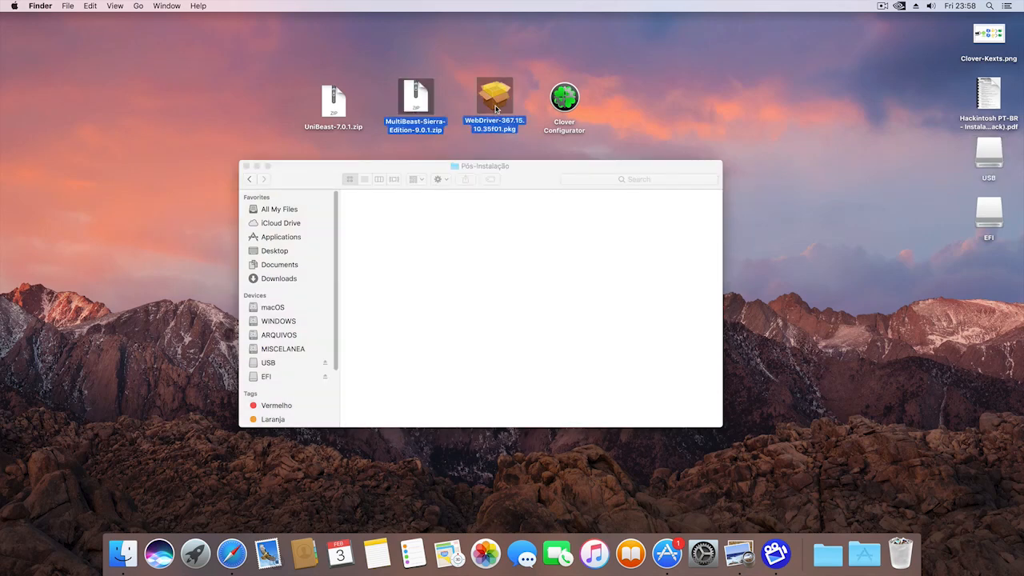
super+click(567, 108)
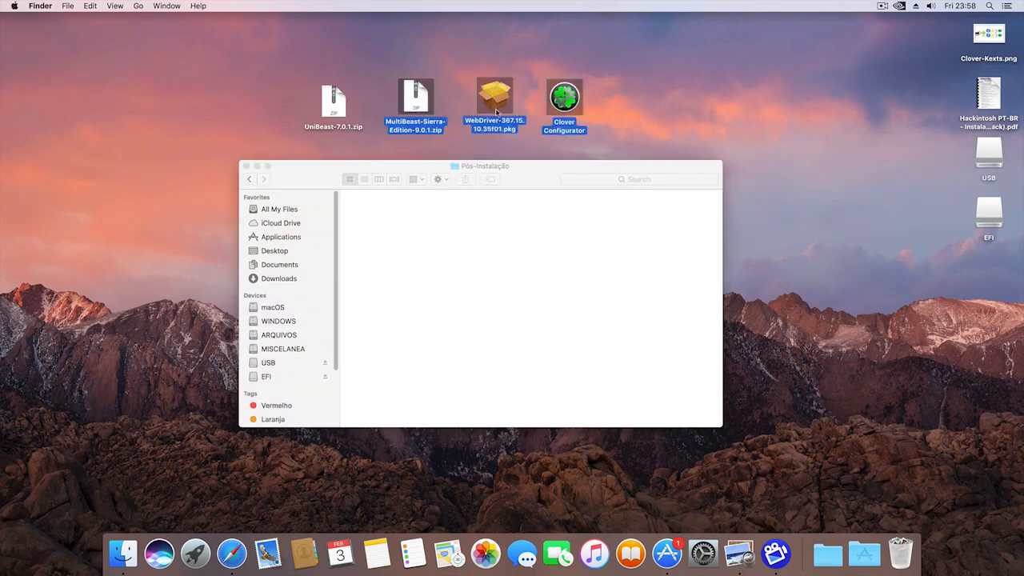
drag(497, 112, 478, 247)
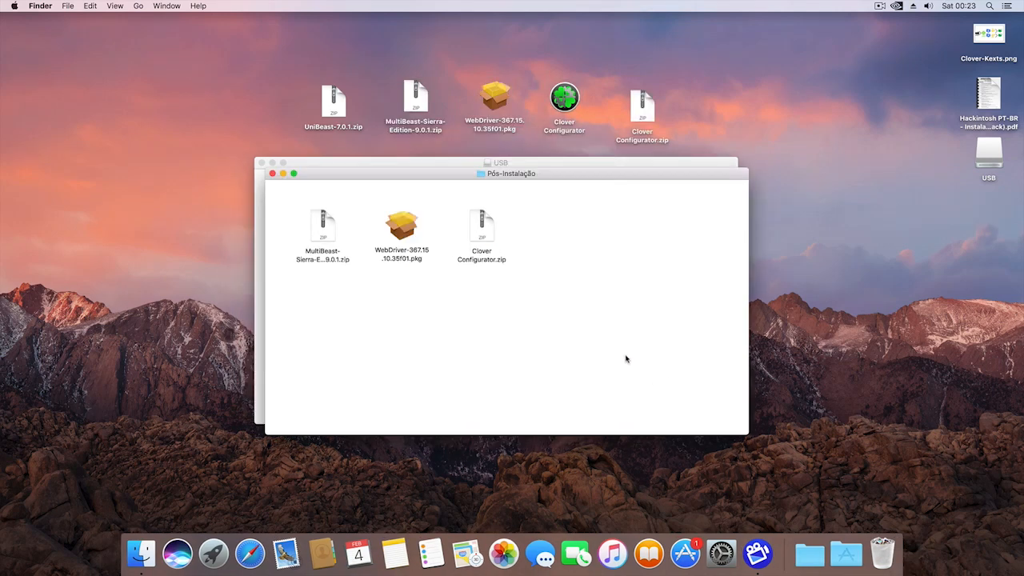
Review the MultiBeast, WebDriver and Clover Configurator files in the Pós-Instalação folder, and close its window.
click(317, 240)
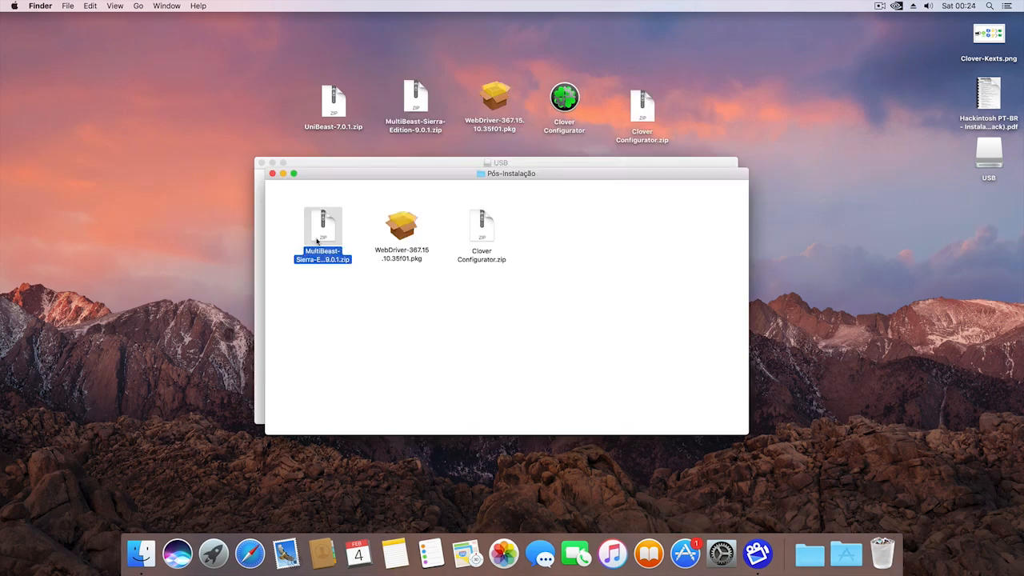
click(408, 242)
click(490, 237)
click(408, 231)
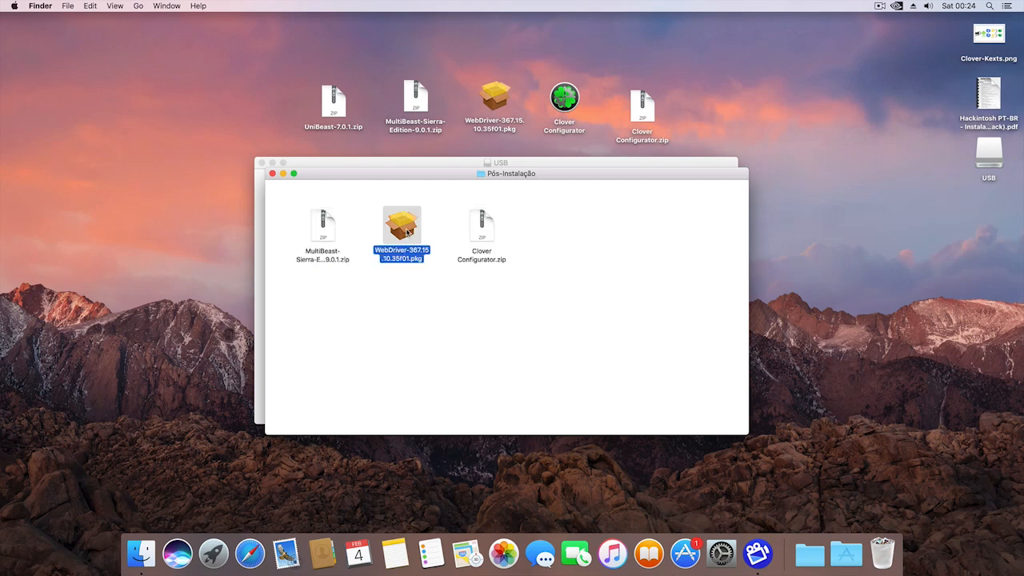
click(323, 239)
click(475, 328)
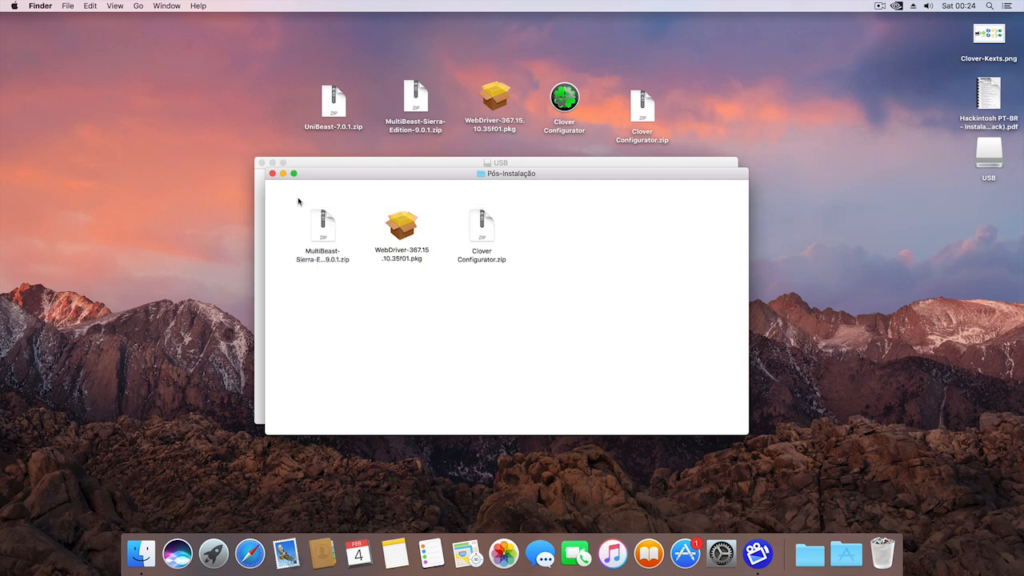
click(272, 174)
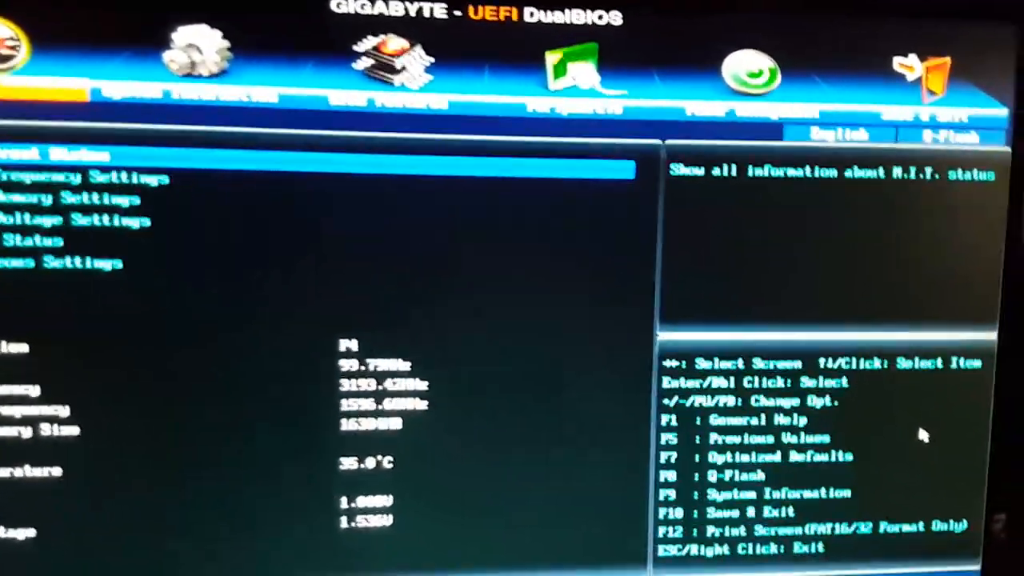
key(Right)
key(Right)
key(Right)
key(Right)
key(Right)
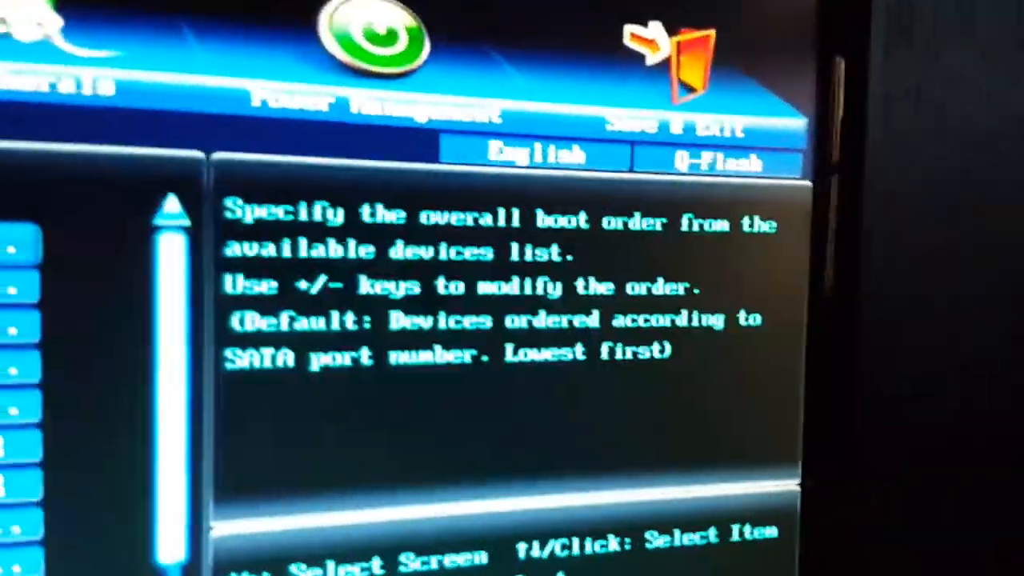
key(Right)
key(Left)
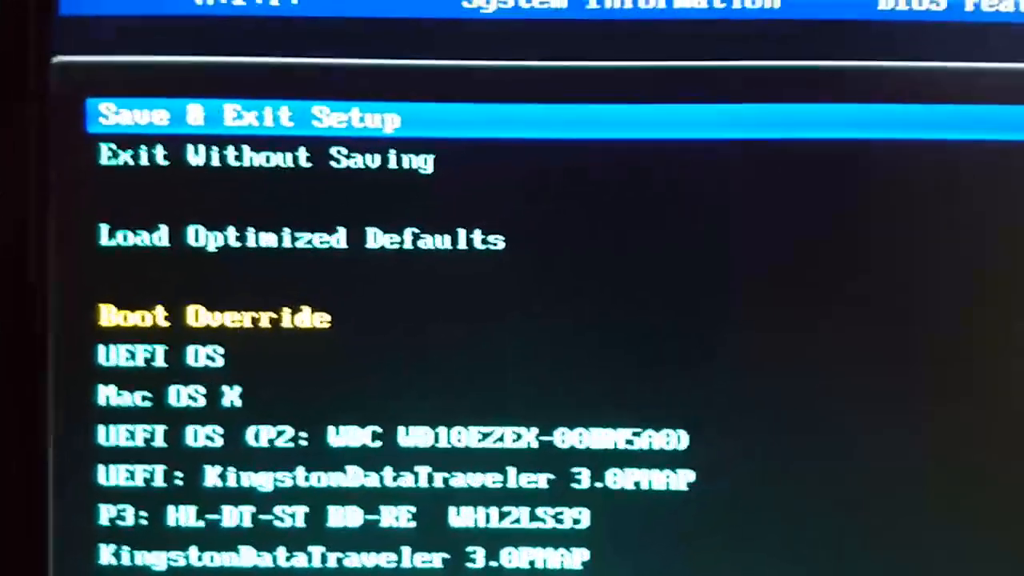
Open the SATA Configuration page in the Peripherals settings of the BIOS setup.
key(Down)
key(Down)
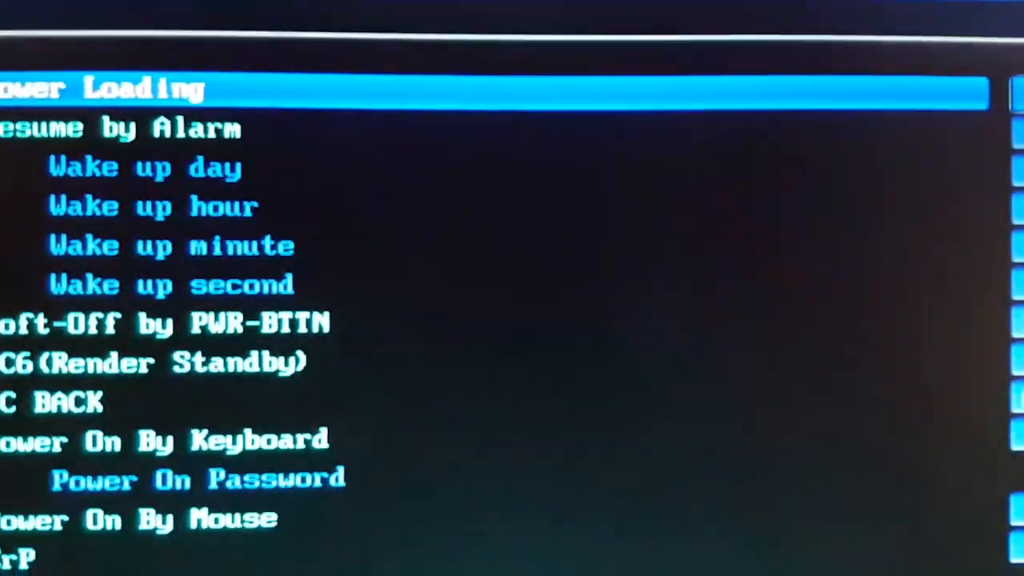
key(Left)
key(Left)
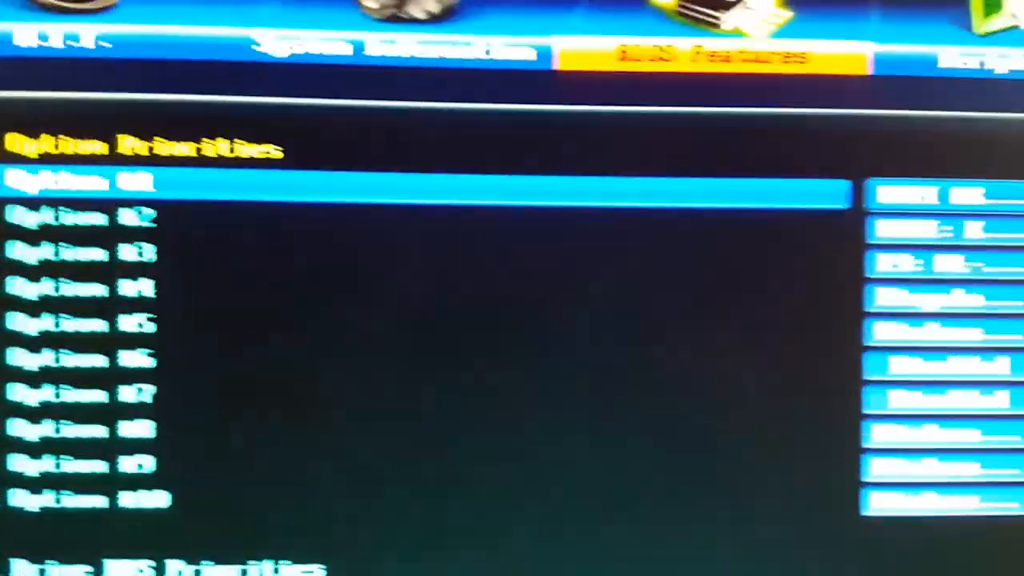
key(Right)
key(Down)
key(Down)
key(Down)
key(Down)
key(Down)
key(Down)
key(Down)
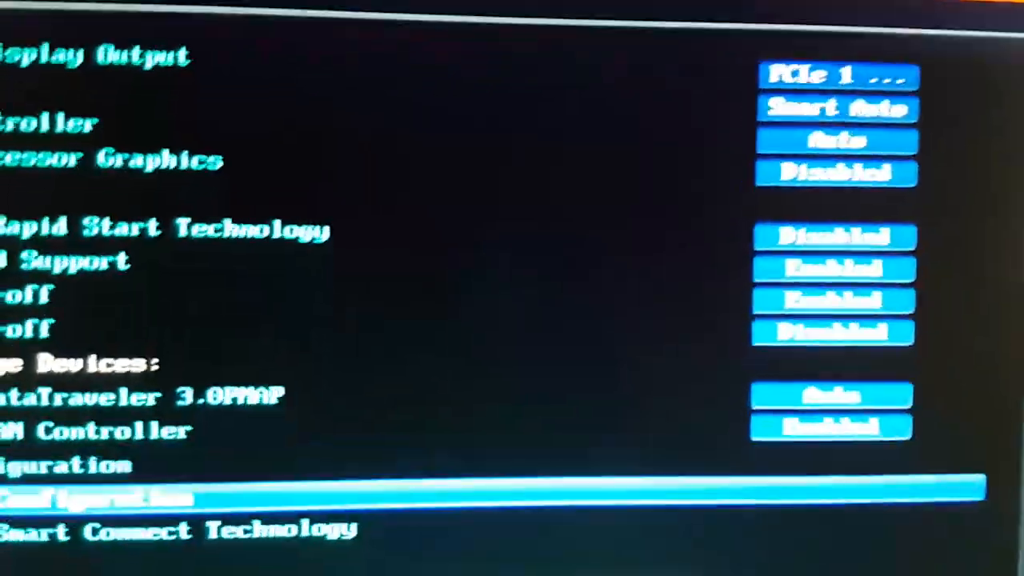
key(Down)
key(Down)
key(Down)
key(Down)
key(Down)
key(Down)
key(Down)
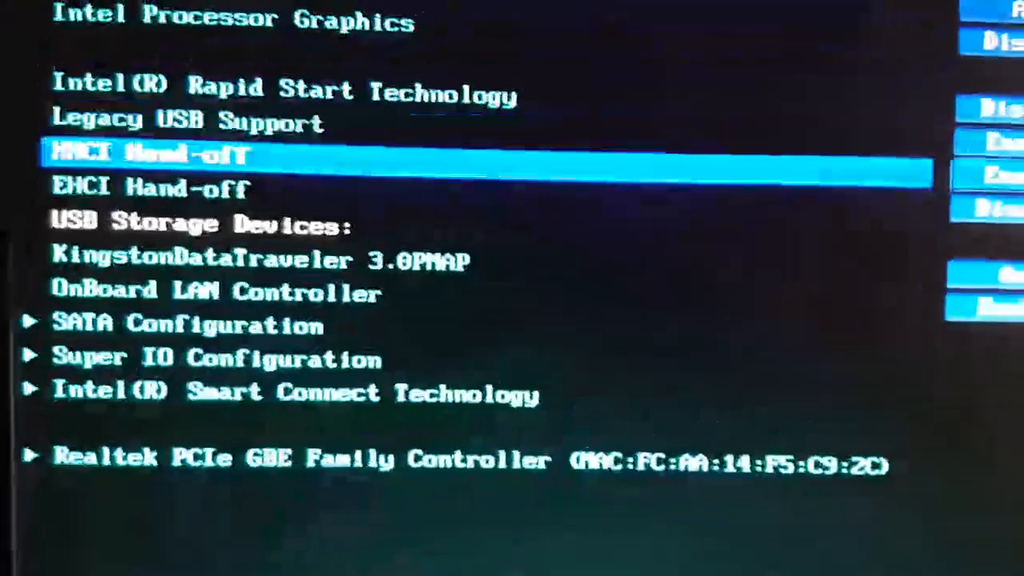
key(Return)
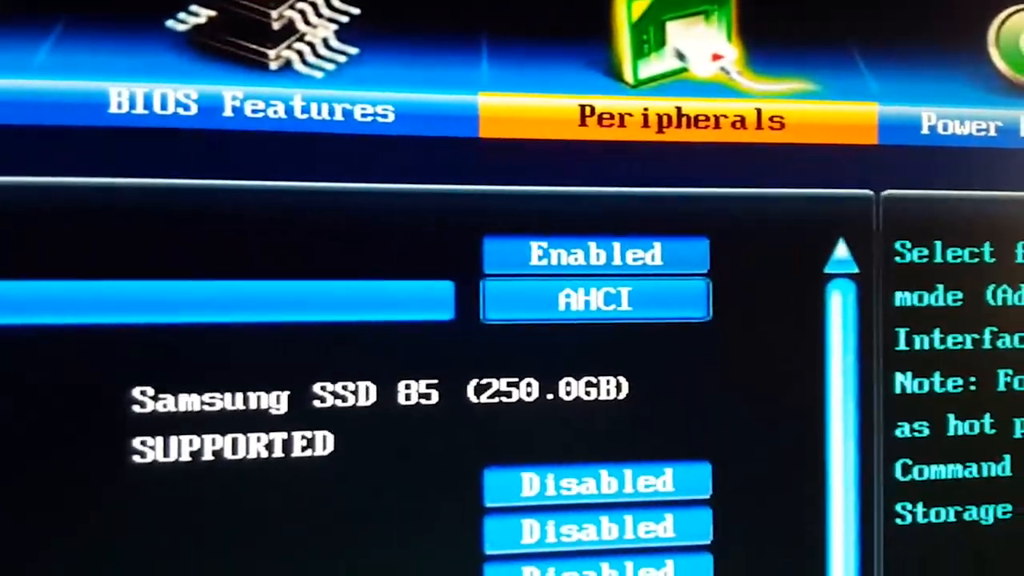
Set SATA Mode Selection to AHCI.
key(Down)
key(Up)
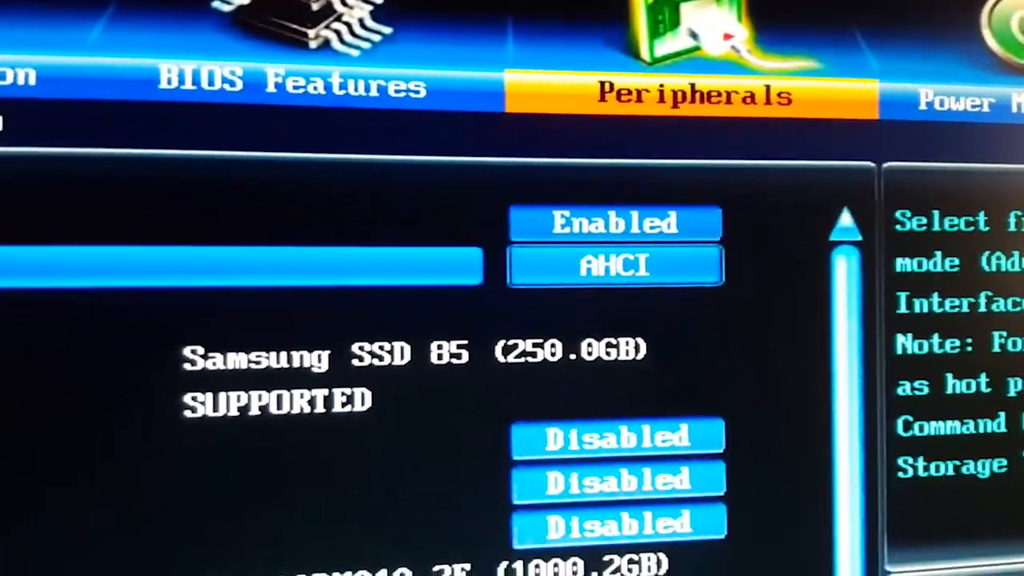
key(Return)
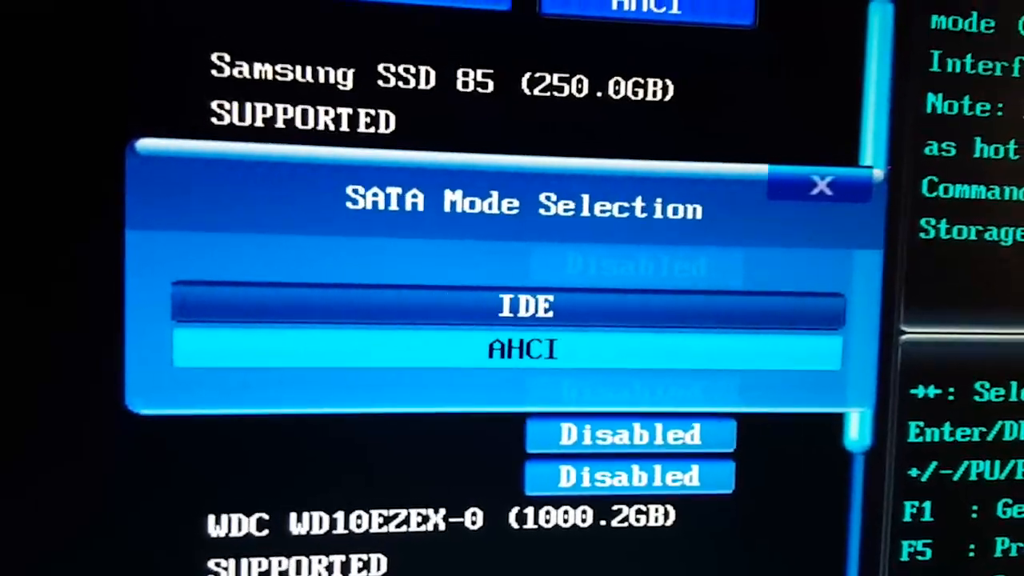
key(Return)
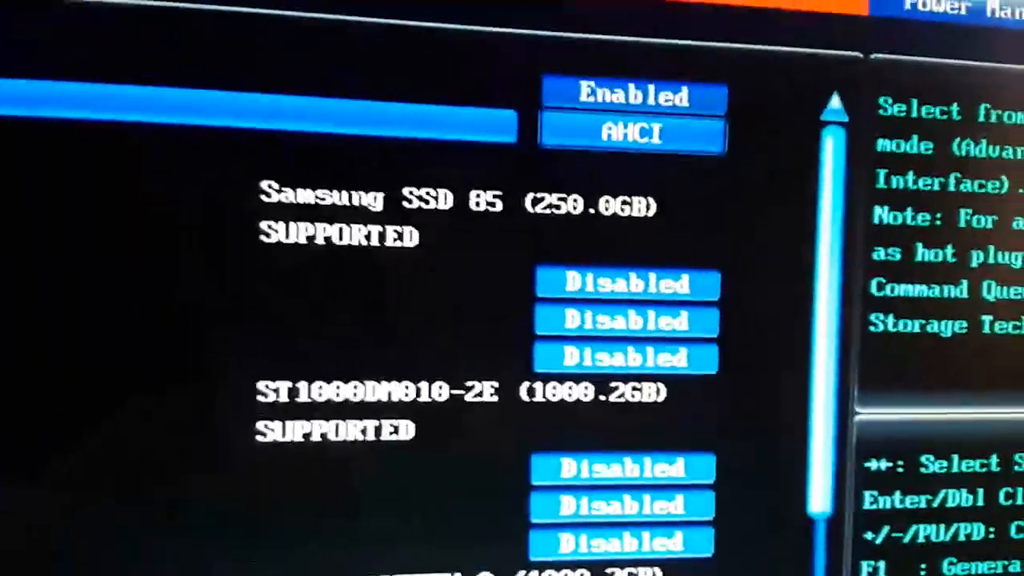
Check the Intel Virtualization Technology setting and the option below it in the BIOS Features.
key(Left)
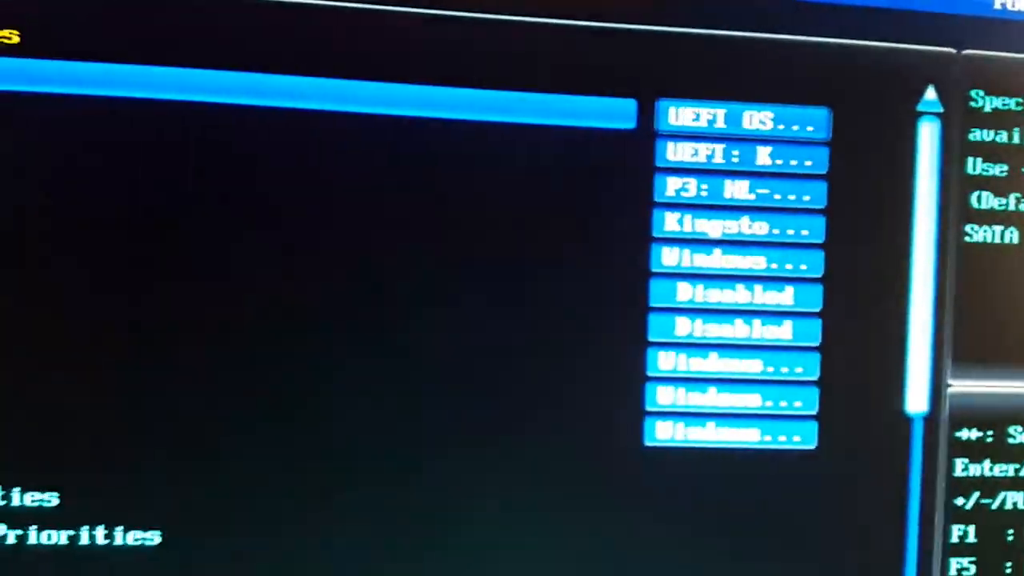
key(Left)
key(Right)
key(Right)
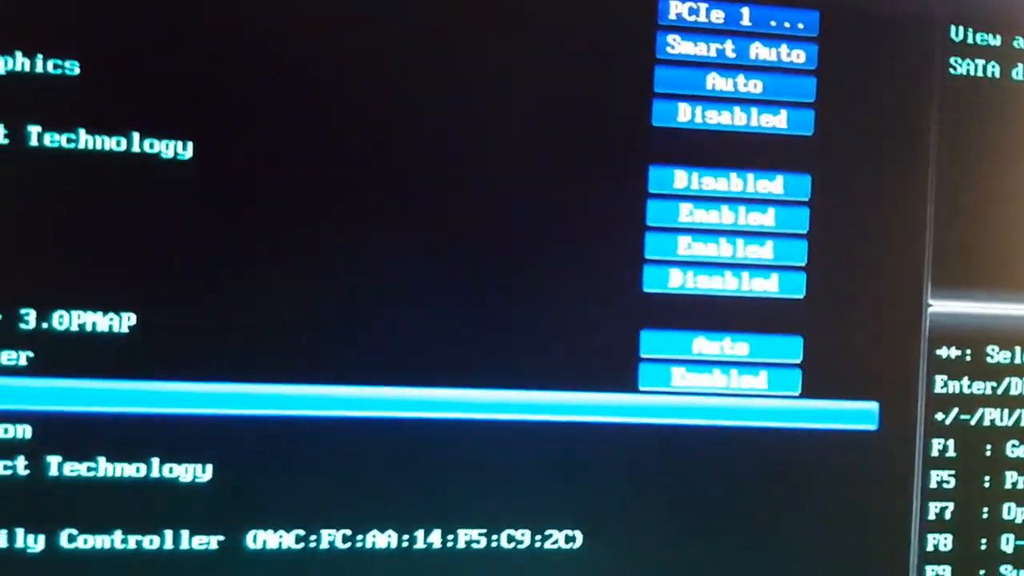
key(Left)
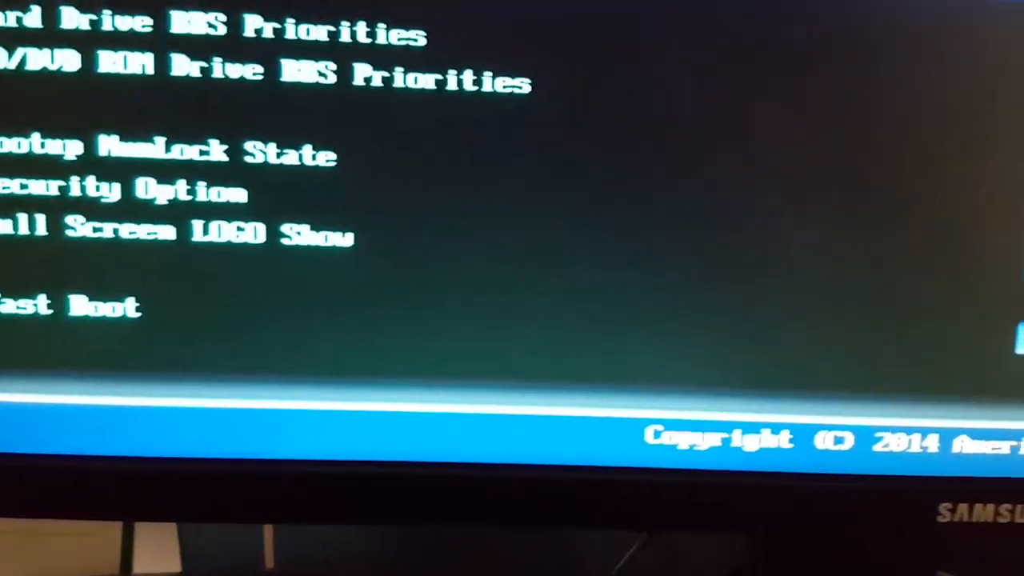
key(Down)
key(Down)
key(Down)
key(Down)
key(Down)
key(Down)
key(Down)
key(Down)
key(Down)
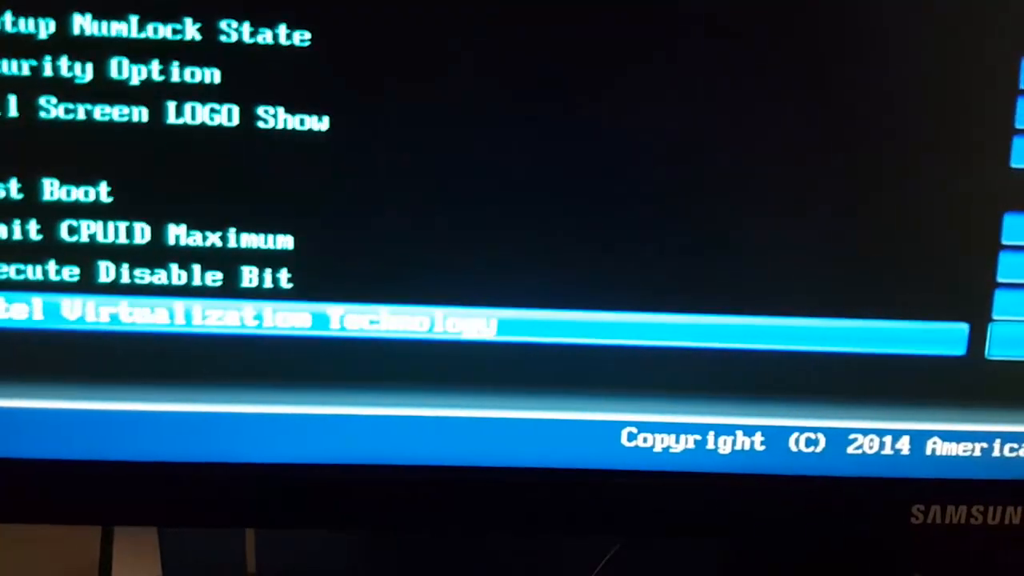
key(Down)
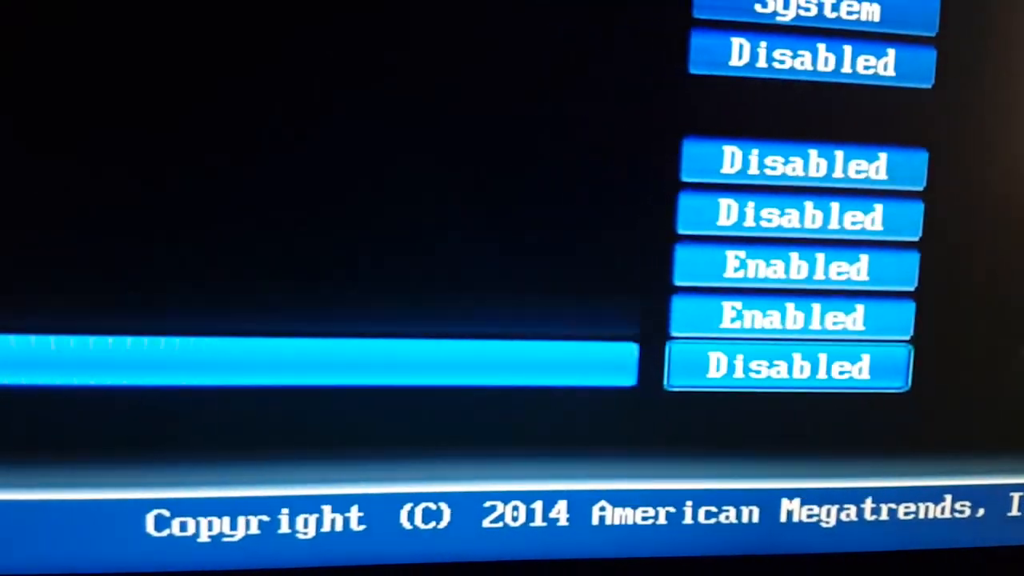
Check the Windows 8 Features choices, keeping Other OS, and review the boot settings down to the PCI Device ROM Priority.
key(Down)
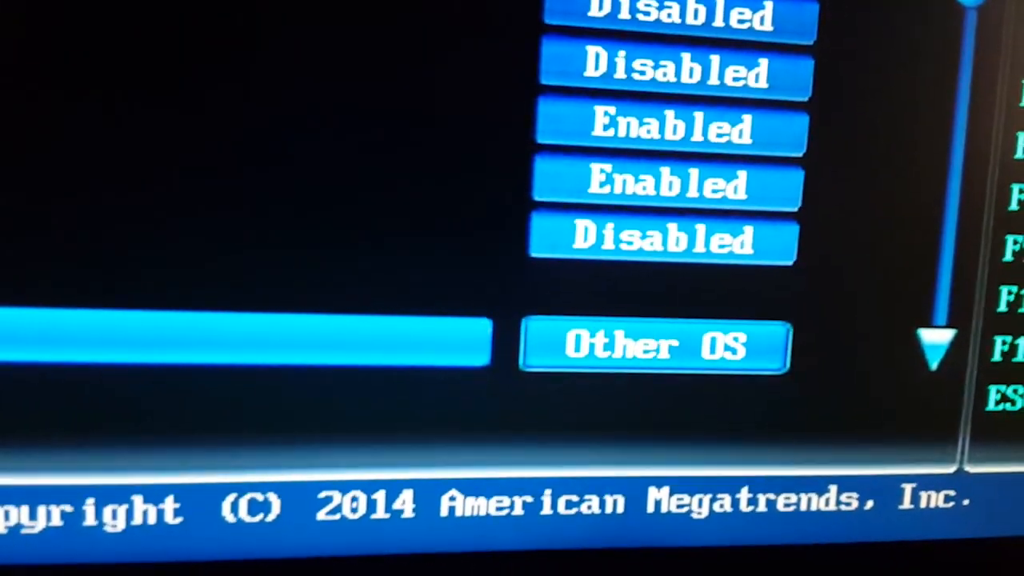
key(Right)
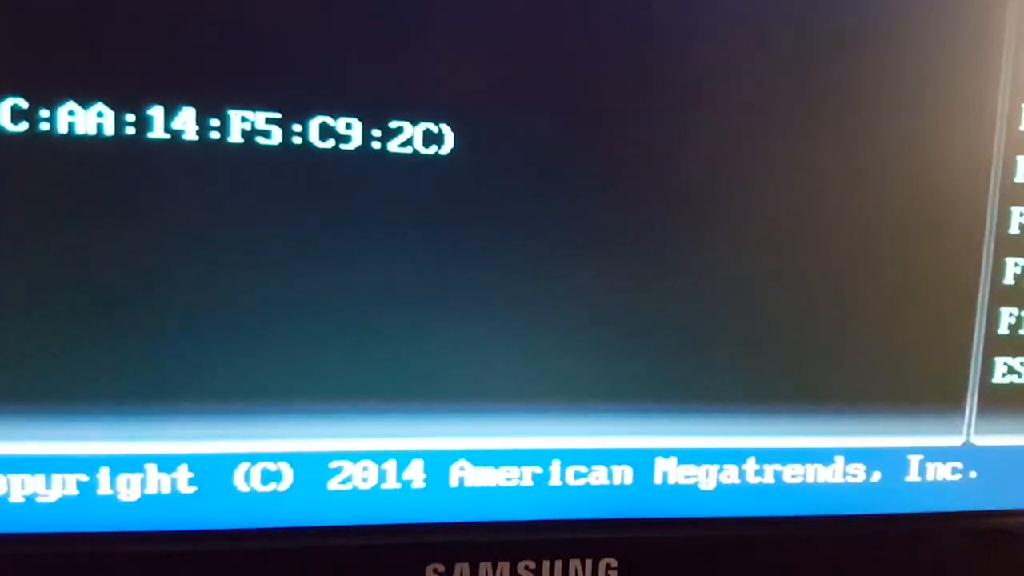
key(Left)
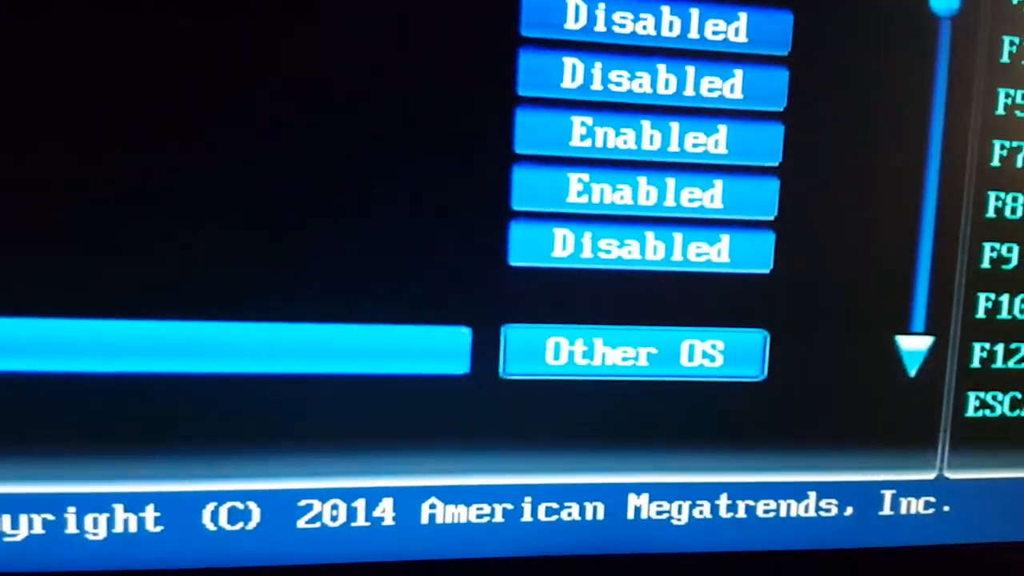
key(Return)
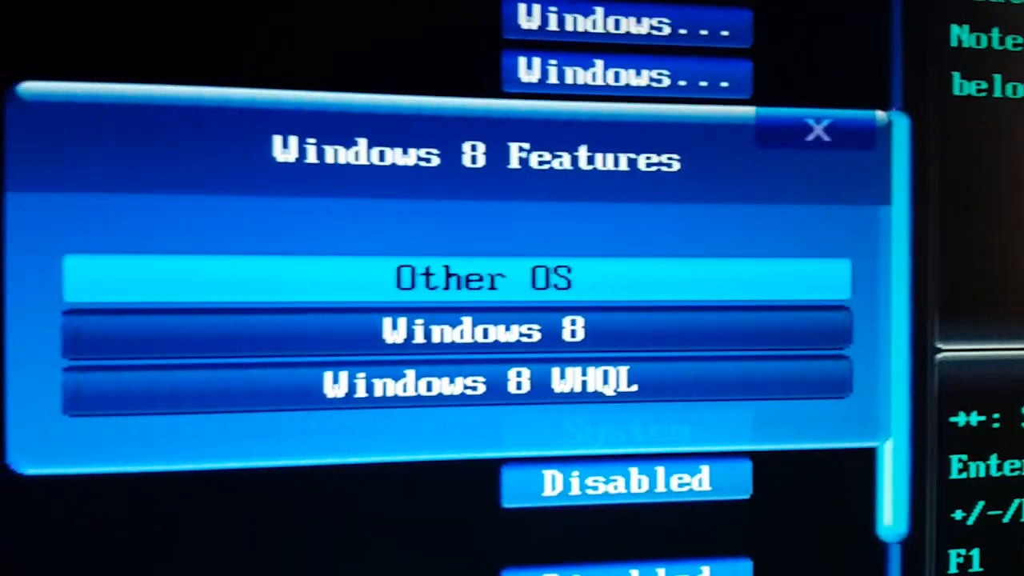
key(Escape)
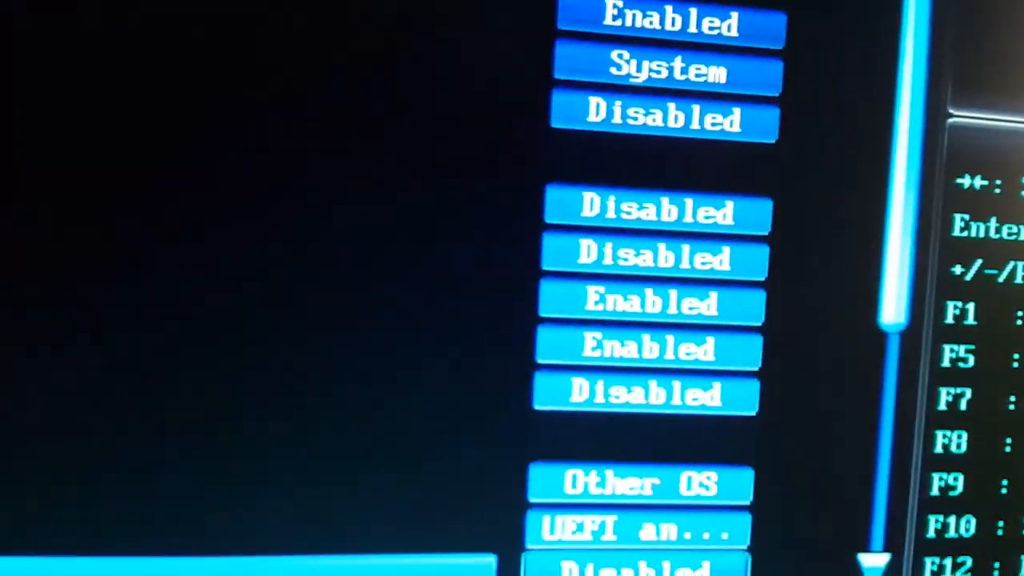
key(Down)
key(Down)
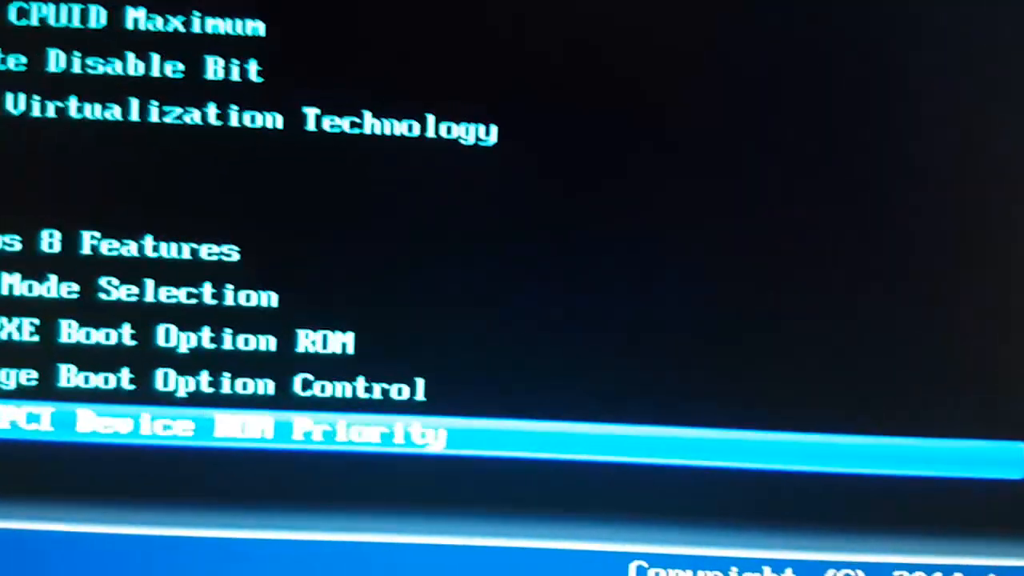
Open the Super IO Configuration page in the Peripherals settings.
key(Down)
key(Down)
key(Down)
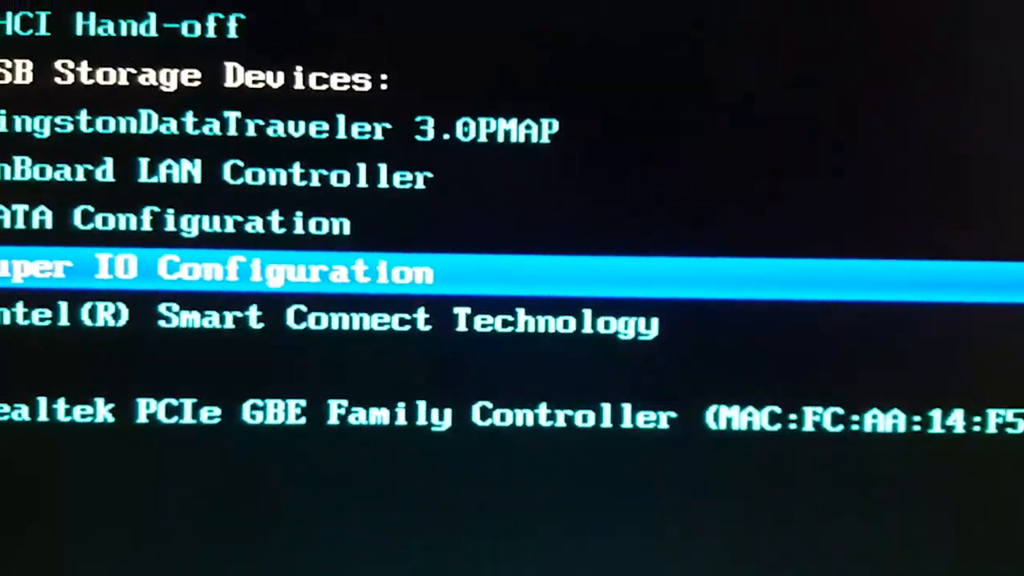
key(Return)
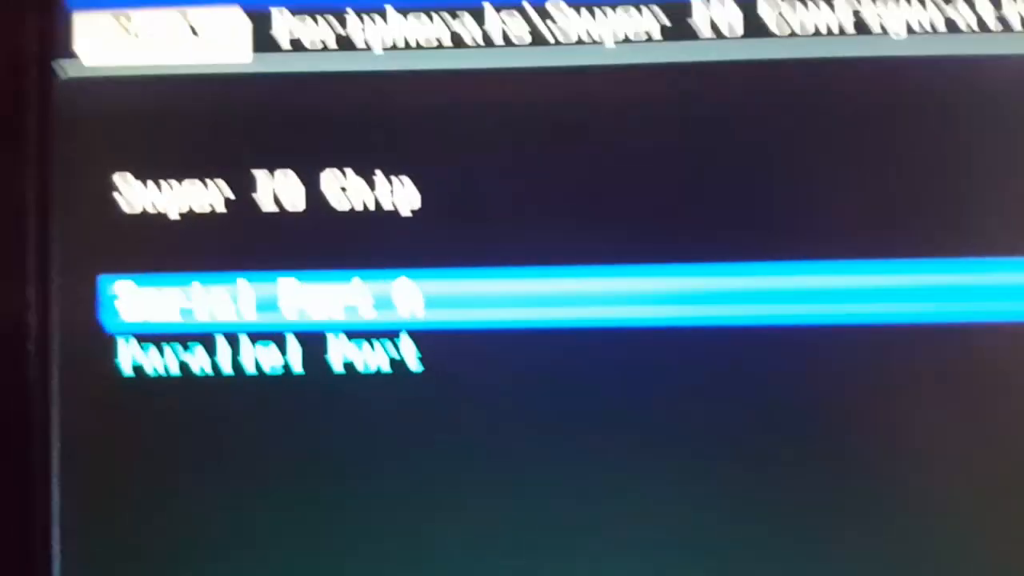